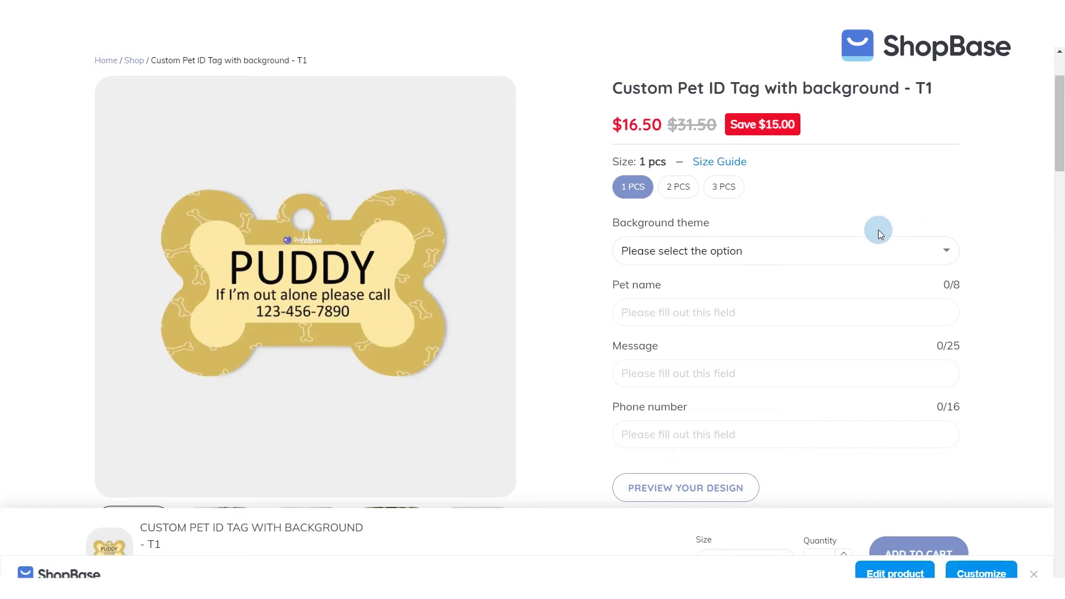
On T1, cycle the background theme through Yellow, Red and Blue shades, then pick Indigo
left_click(824, 258)
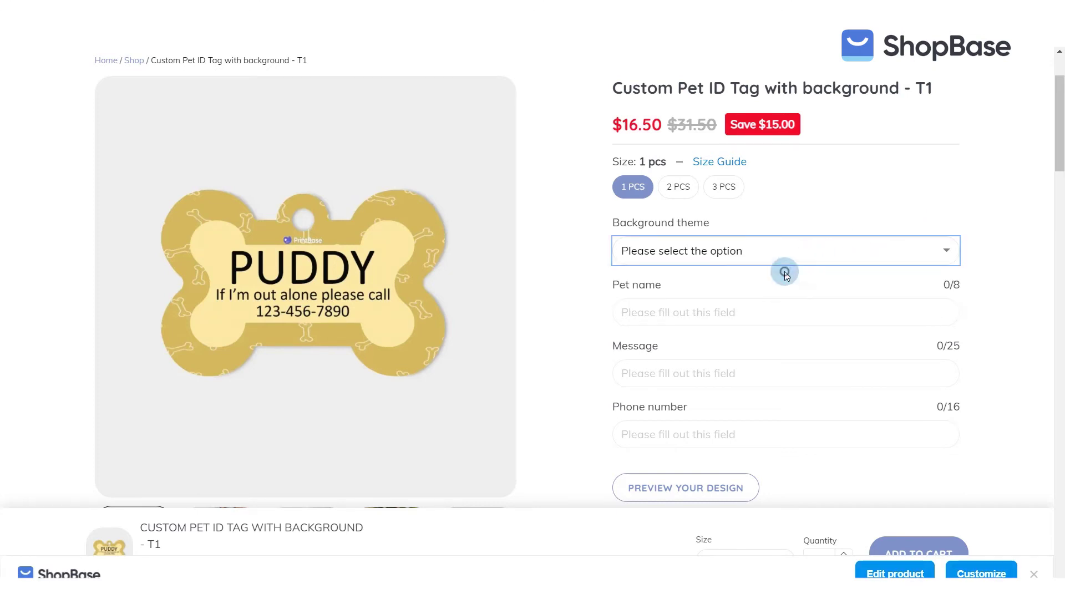
left_click(785, 271)
left_click(731, 250)
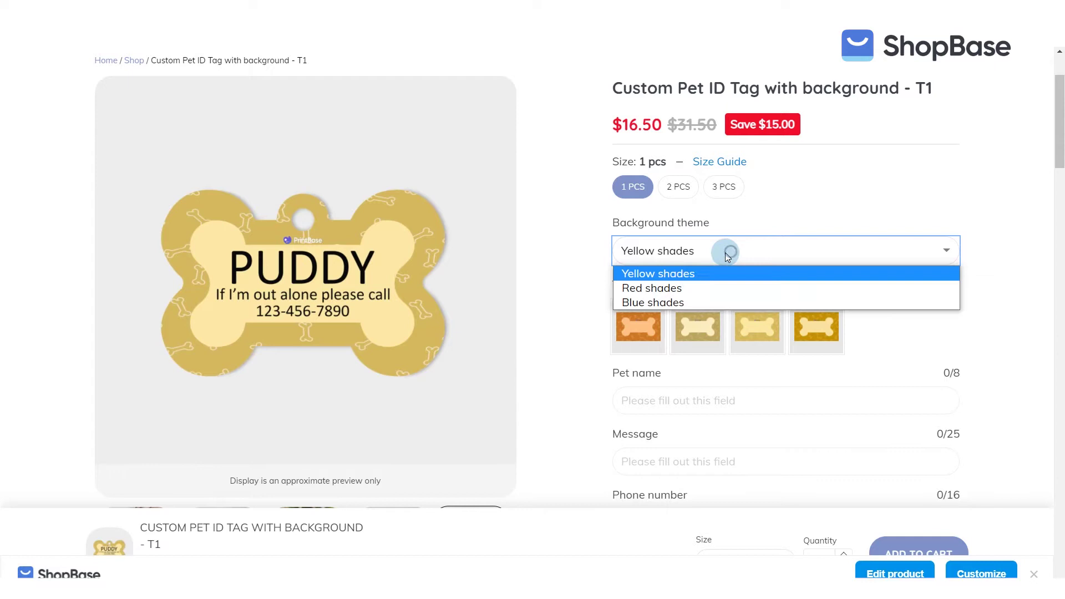
left_click(692, 293)
left_click(695, 254)
left_click(668, 300)
left_click(753, 331)
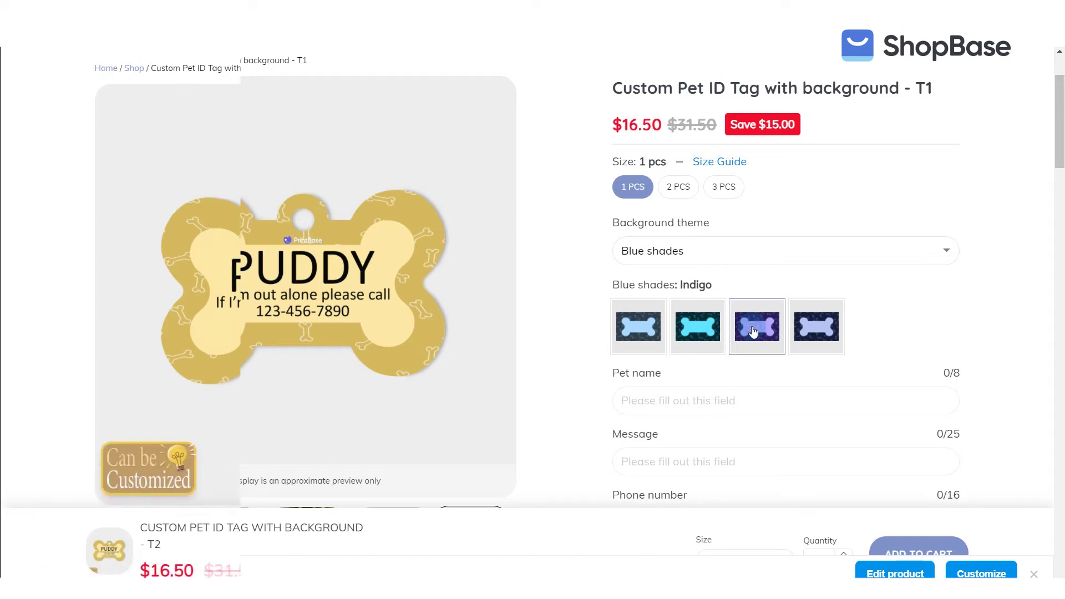
On T2, pick the Granola then Maroon backgrounds, then go back to the PrintBase admin
left_click(694, 286)
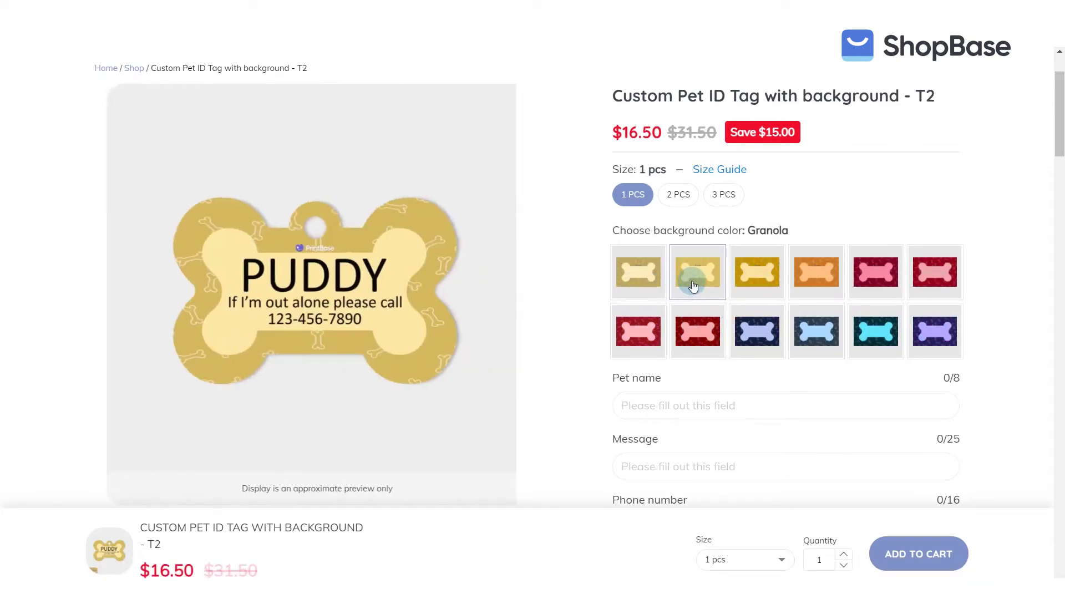
left_click(695, 329)
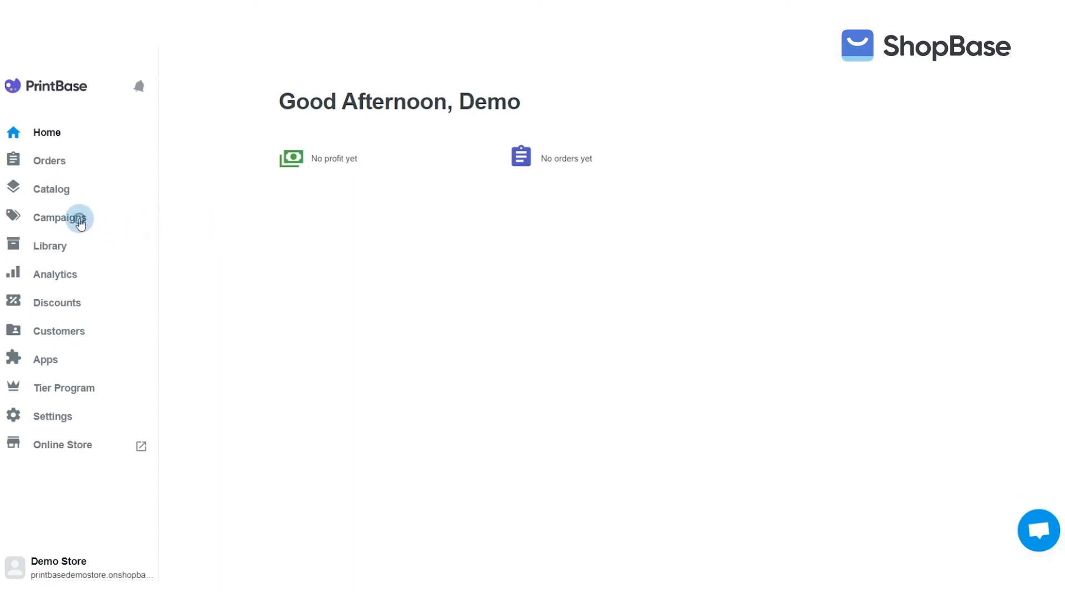
left_click(81, 222)
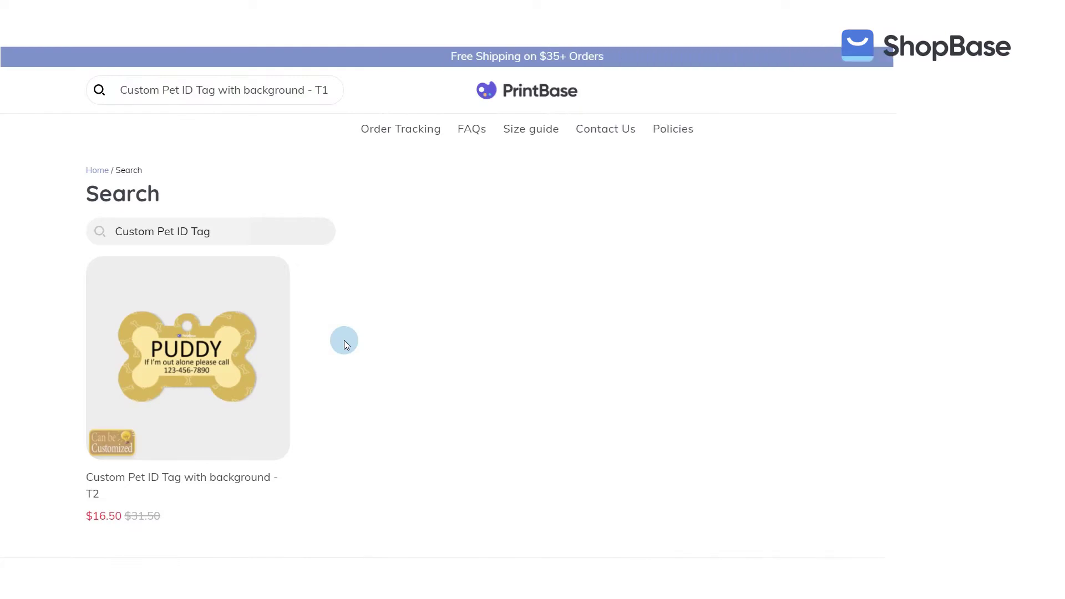
Open the T2 Pet ID Tag and preview the Dijon, Denim and Ruby red backgrounds
left_click(272, 423)
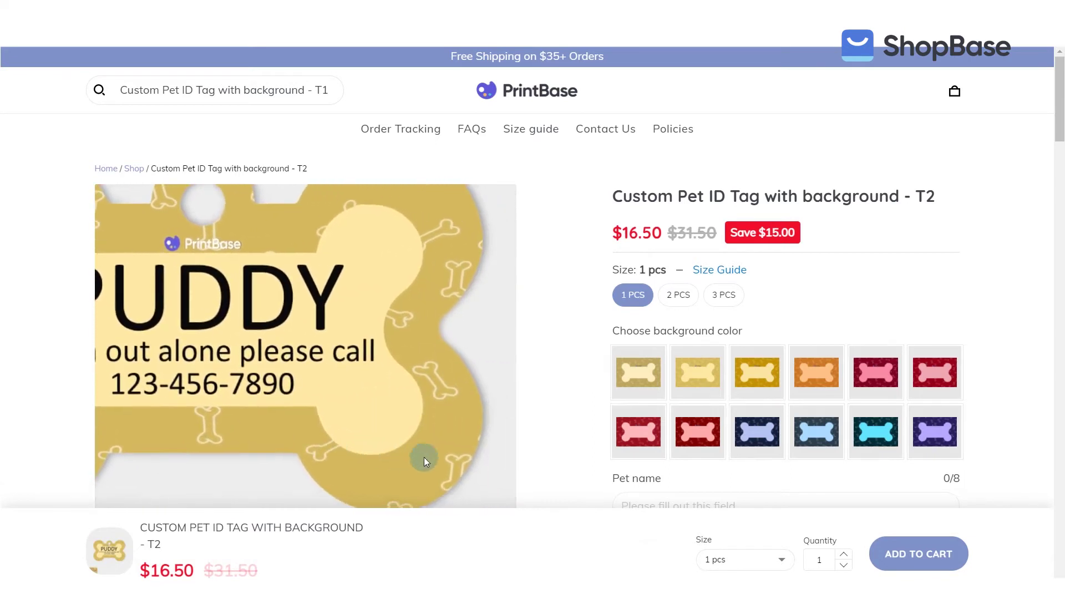
scroll(591, 417, "down", 2)
left_click(766, 294)
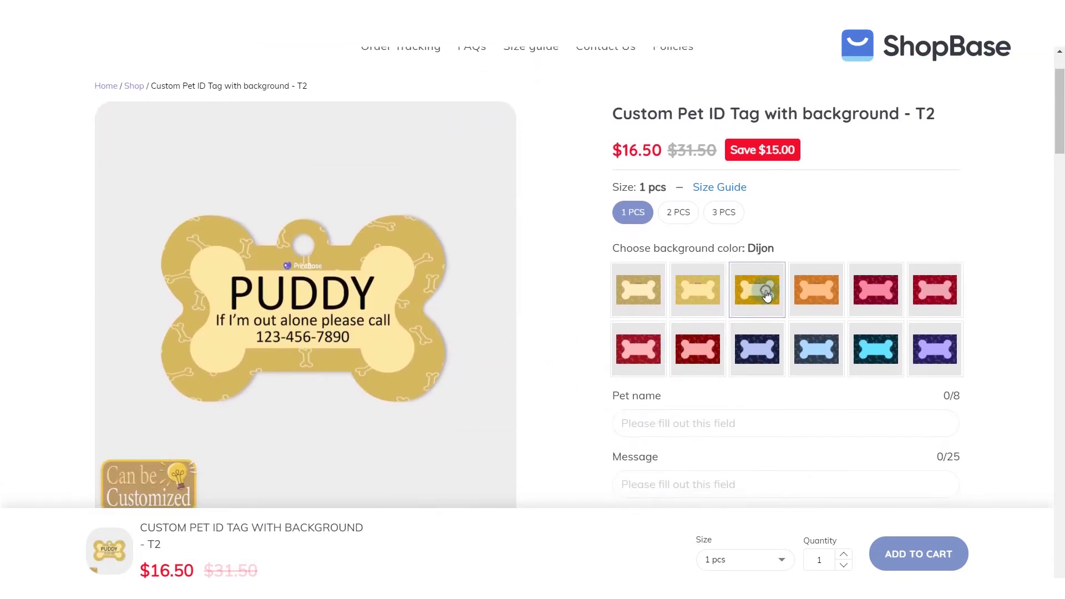
left_click(756, 360)
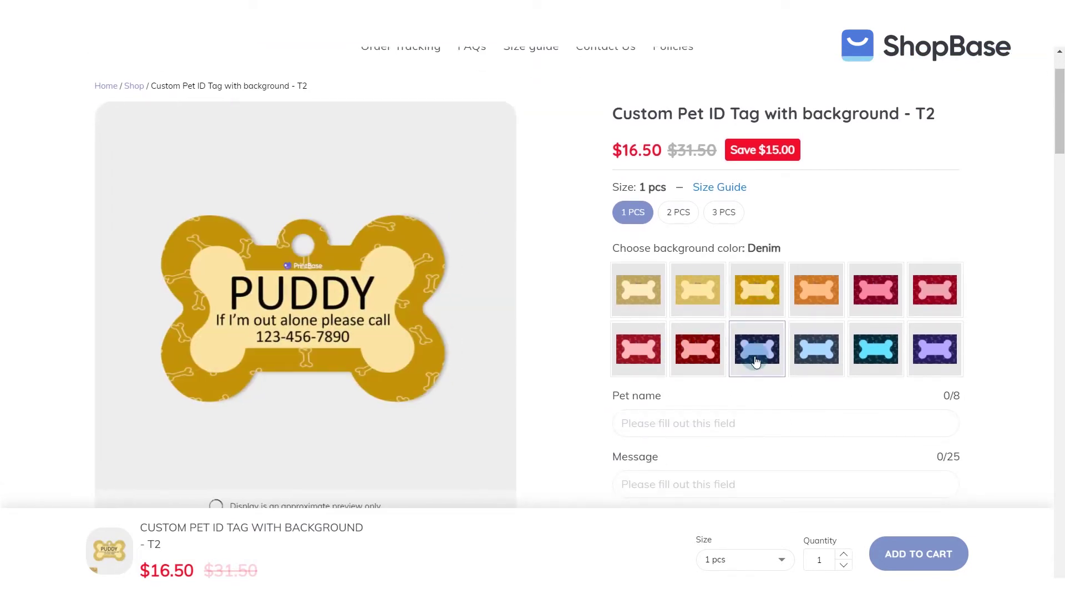
left_click(640, 362)
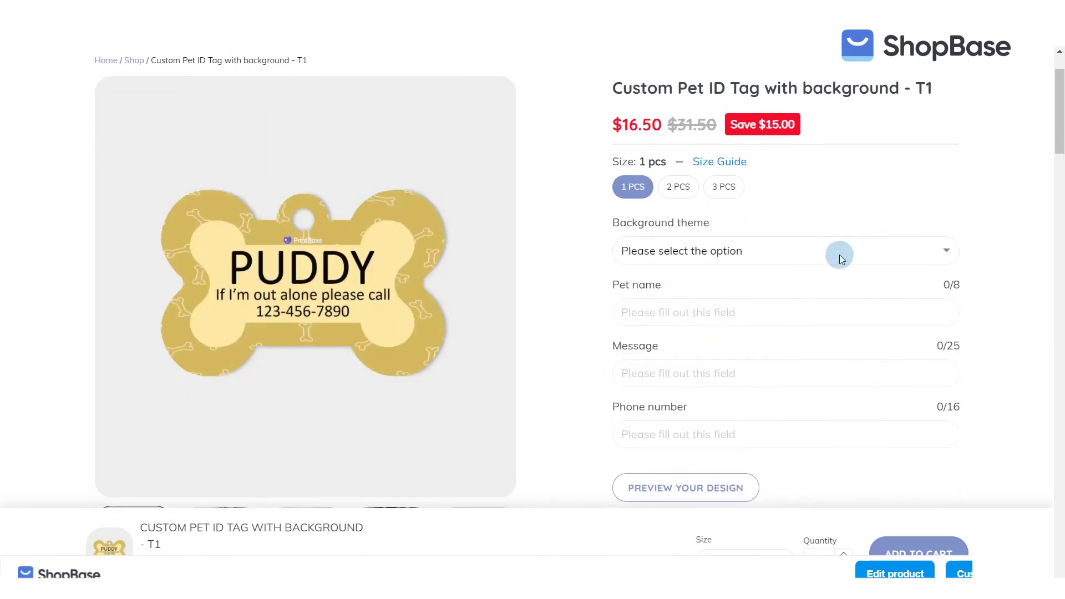
On T1, cycle the background theme through Yellow, Red and Blue shades, then pick Indigo
left_click(820, 255)
left_click(787, 273)
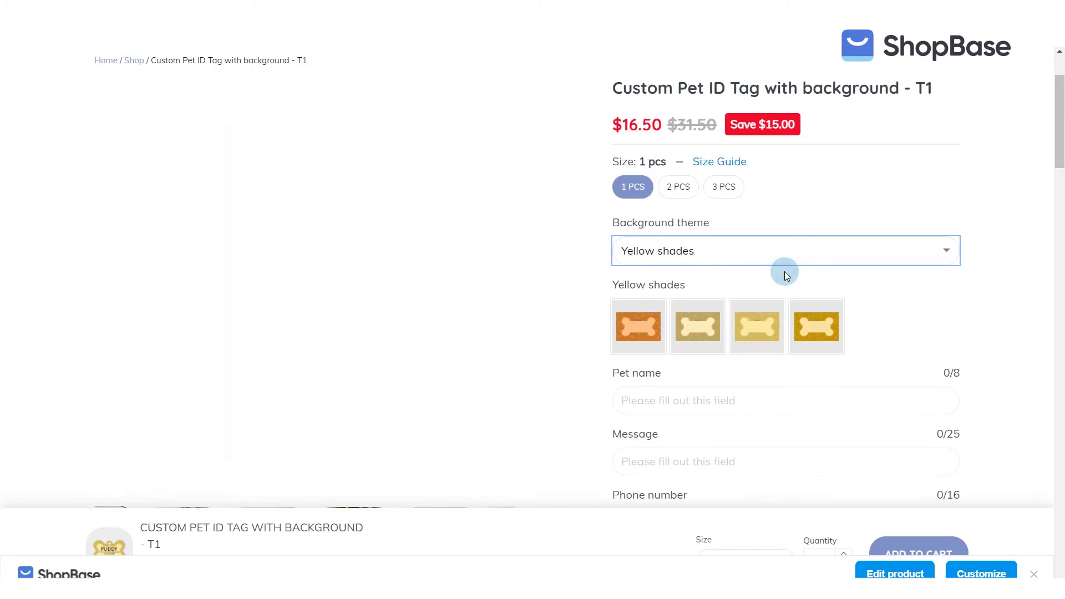
left_click(731, 252)
left_click(691, 288)
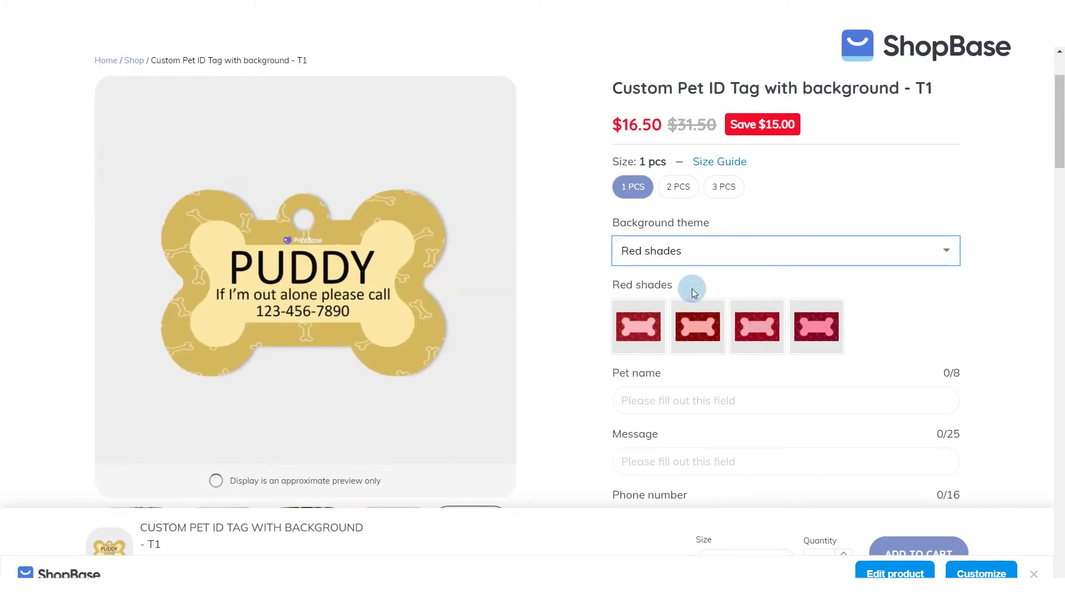
left_click(694, 256)
left_click(667, 301)
left_click(753, 331)
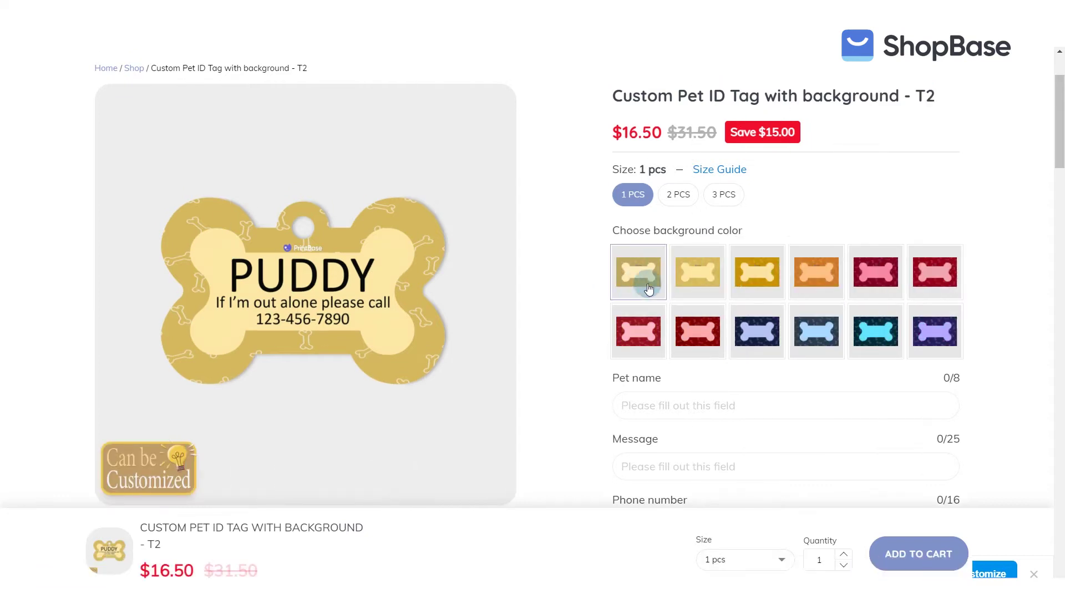
Back on T2, preview the Granola, Maroon and Denim backgrounds
left_click(694, 286)
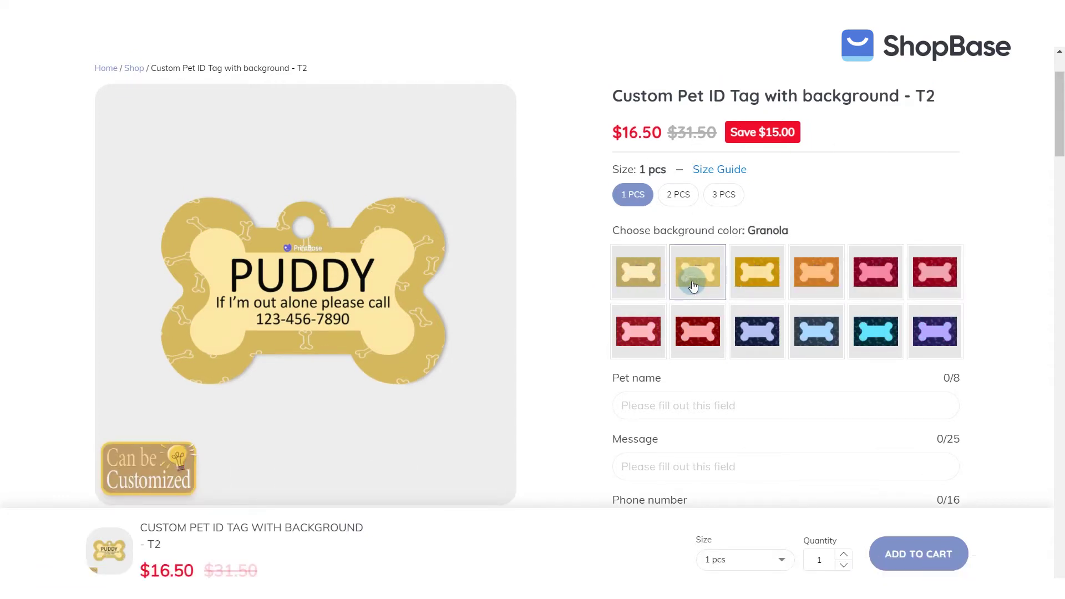
left_click(696, 329)
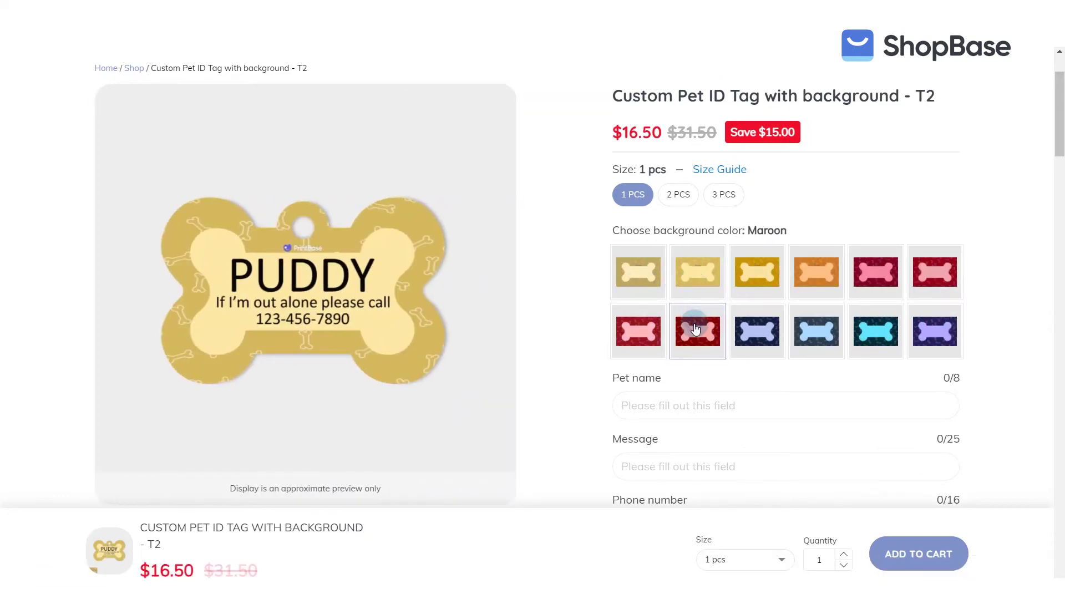
left_click(742, 328)
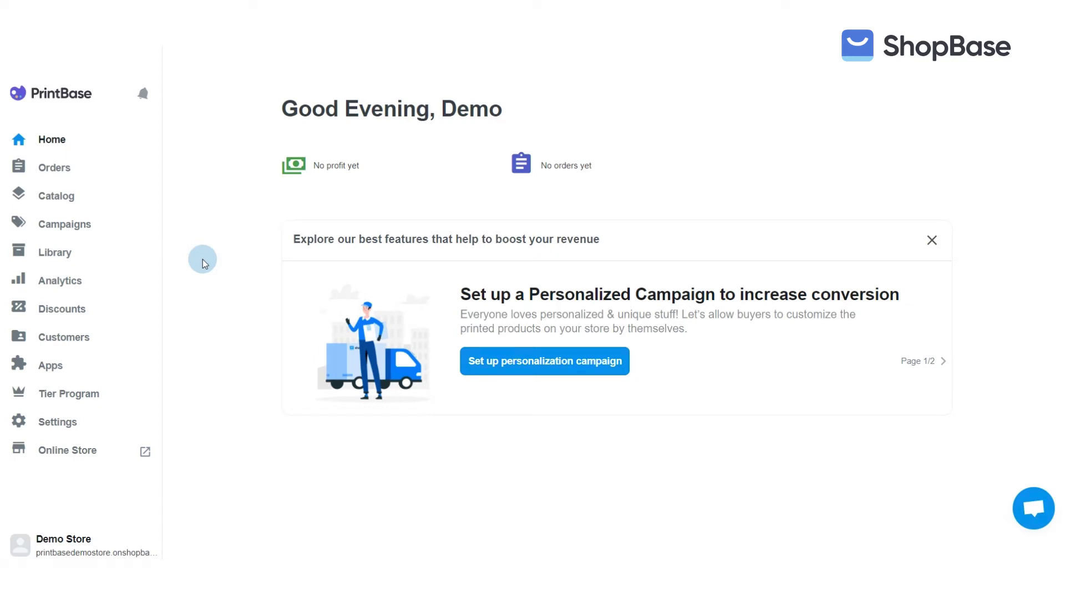
Browse the Artworks and Cliparts libraries and the Print Hub catalog, ending on clipart folders
left_click(94, 258)
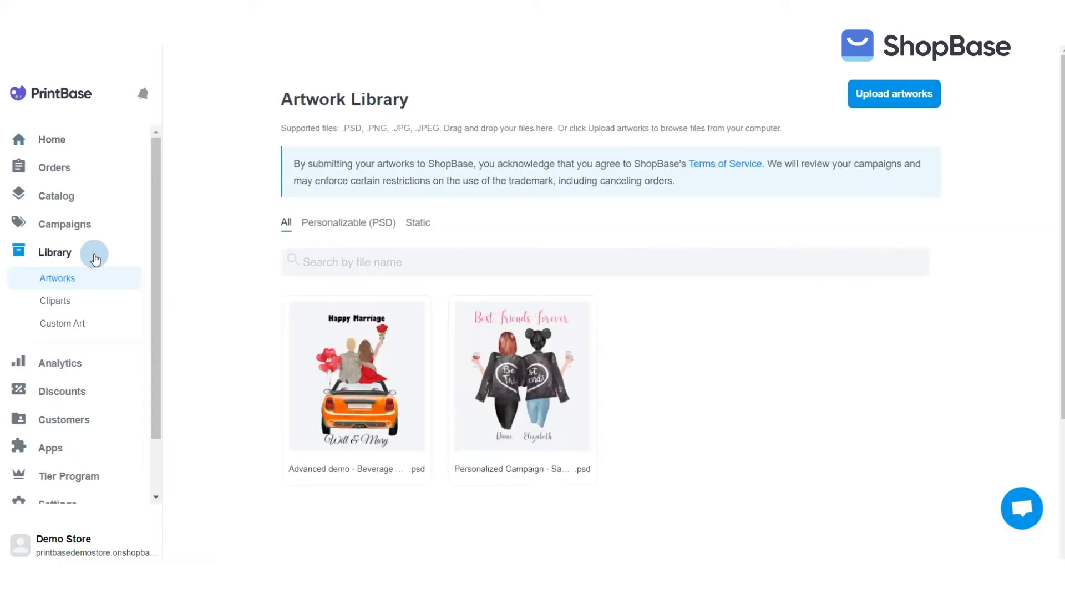
left_click(93, 302)
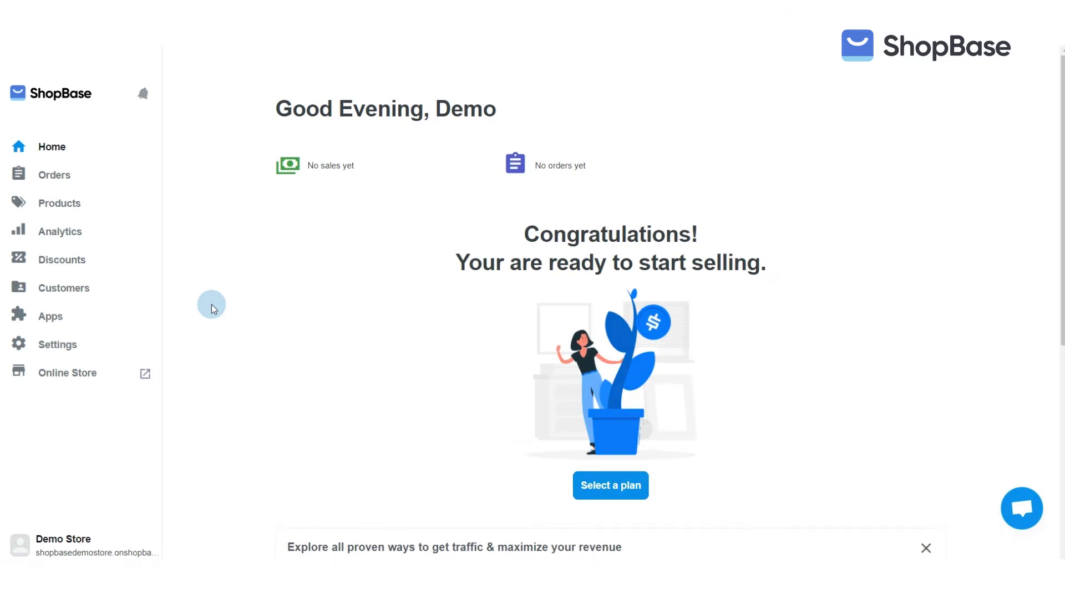
left_click(93, 313)
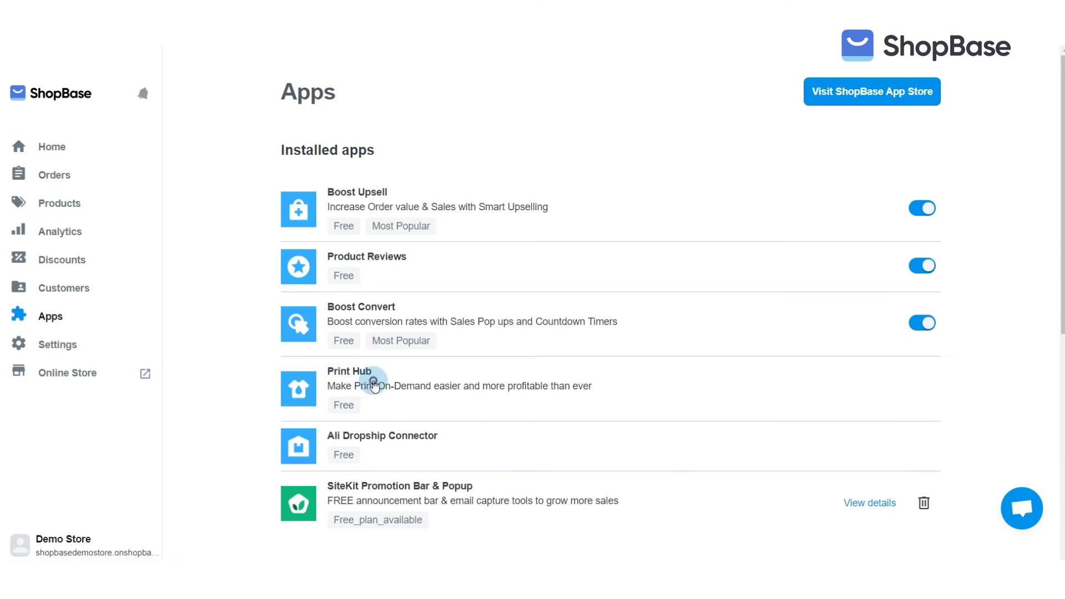
left_click(373, 382)
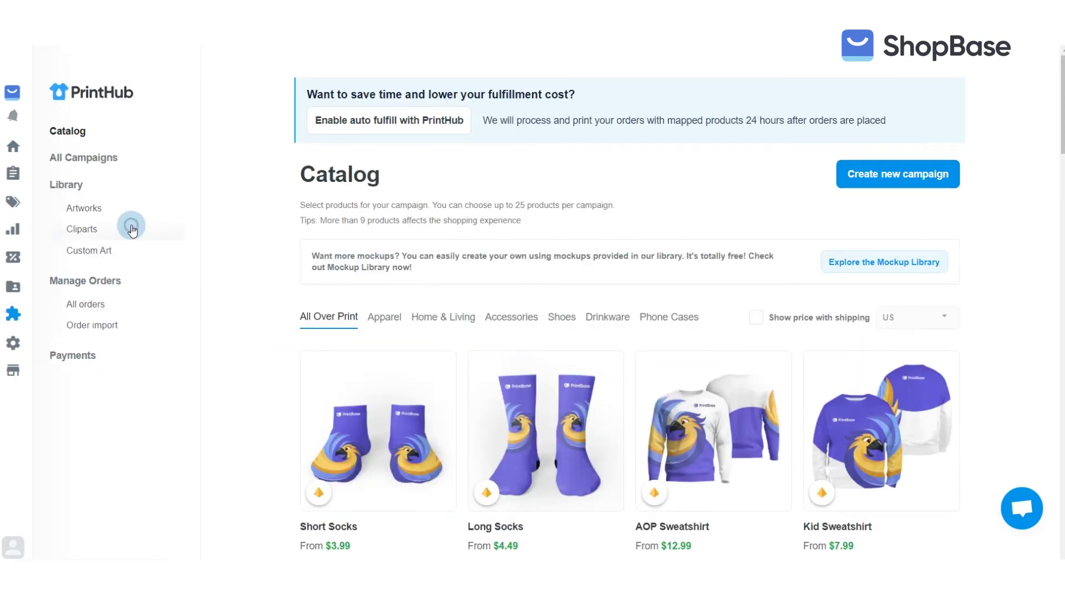
left_click(132, 230)
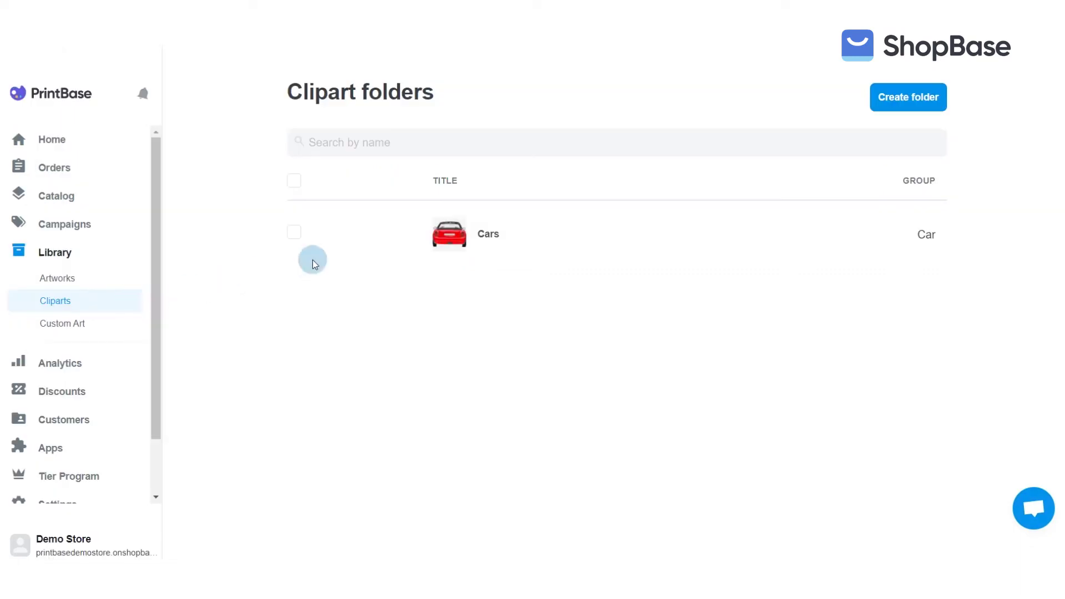
left_click(894, 105)
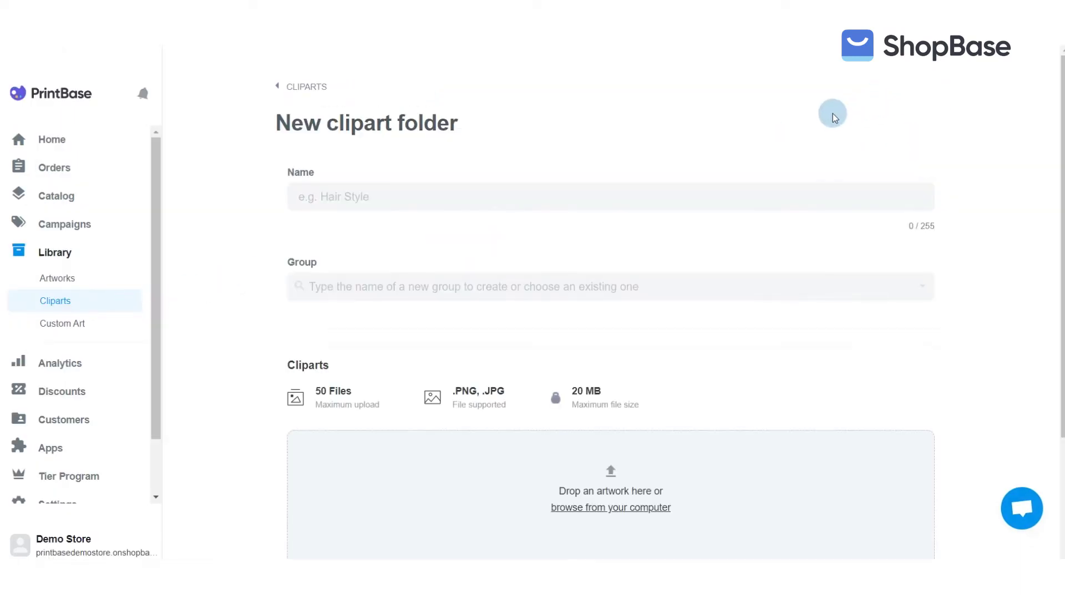
left_click(593, 202)
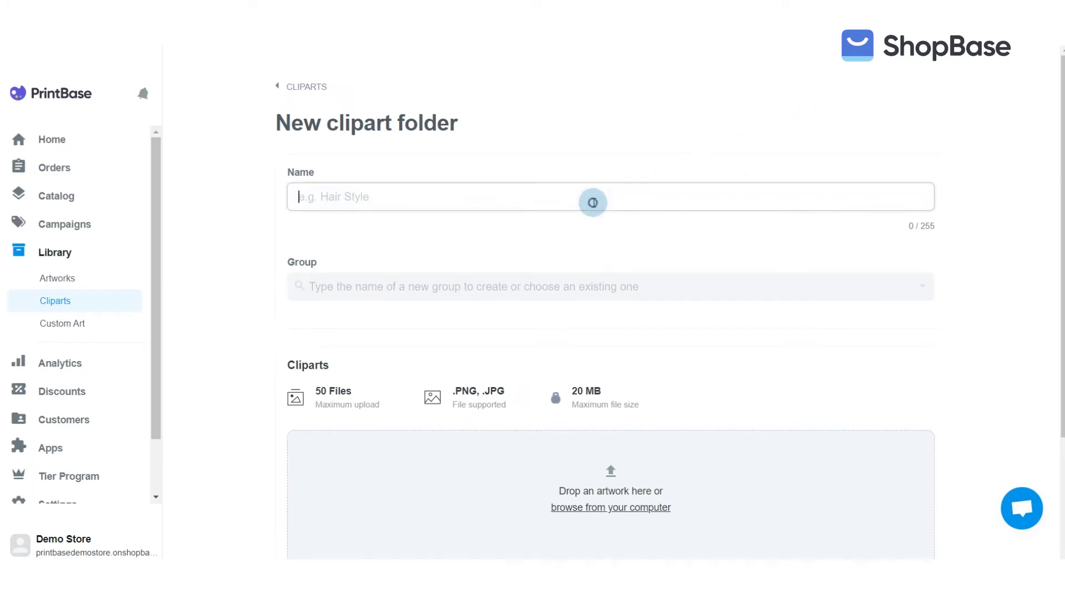
type("Name")
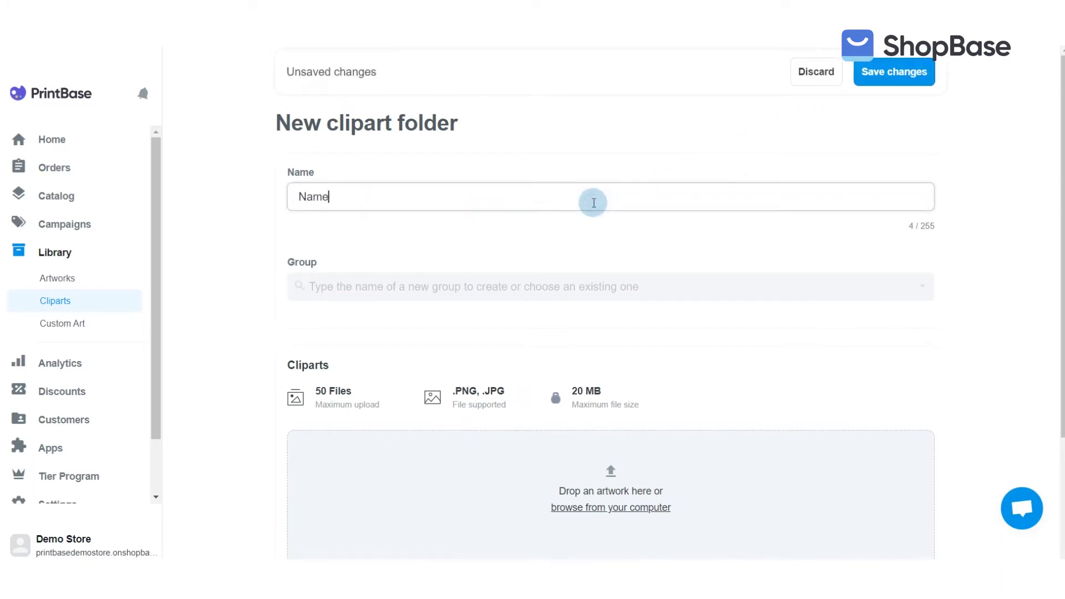
scroll(593, 206, "down", 3)
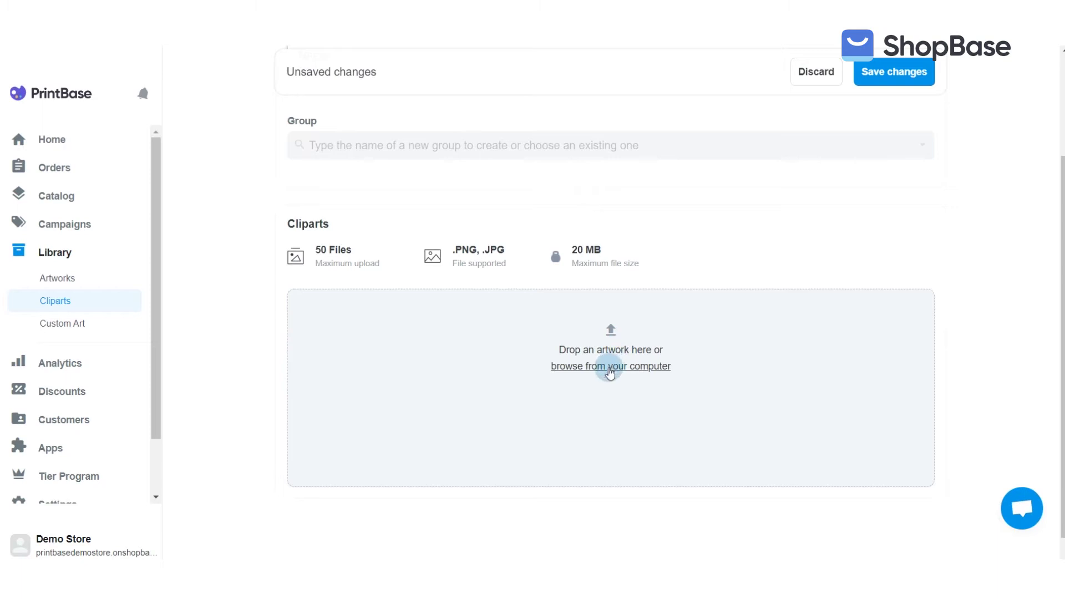
scroll(583, 311, "up", 2)
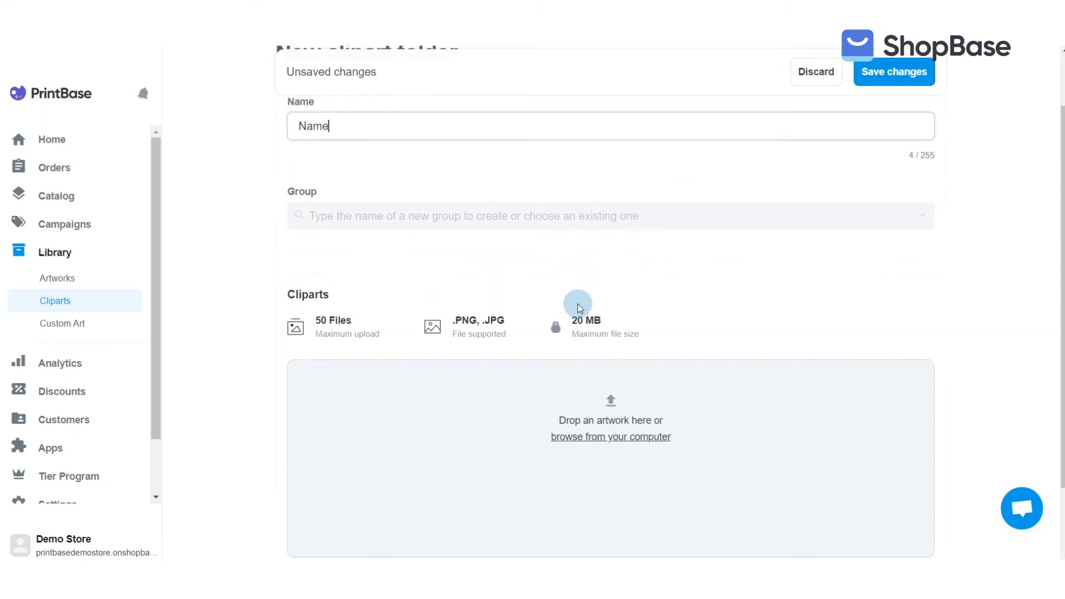
left_click(564, 217)
type("Group")
left_click(377, 257)
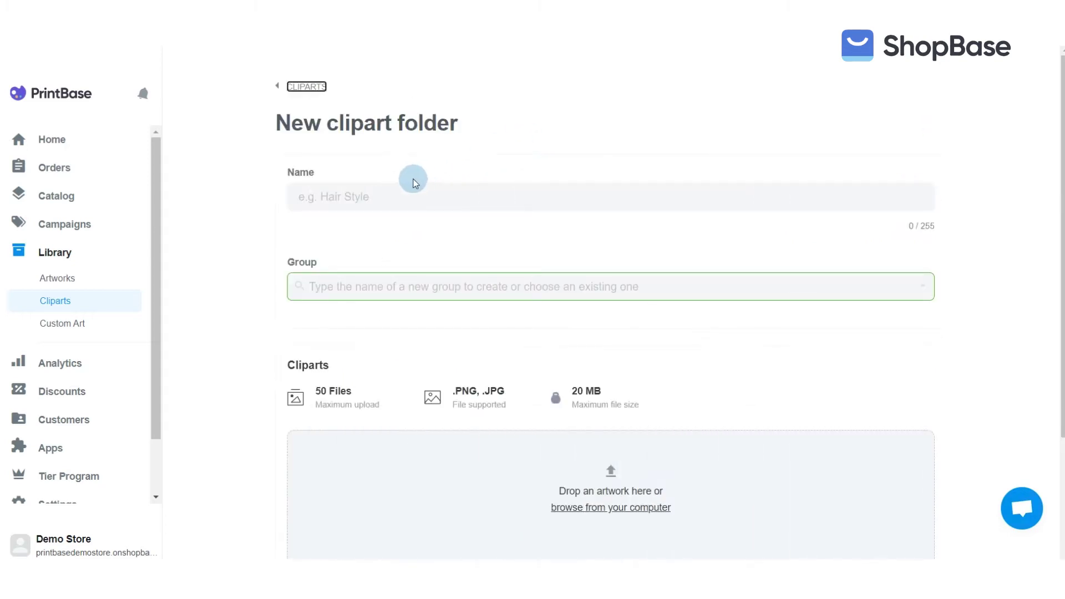
Name the folder 'Blue shades' and create the group 'Bone background for ID tag'
left_click(383, 196)
type("Blue shades")
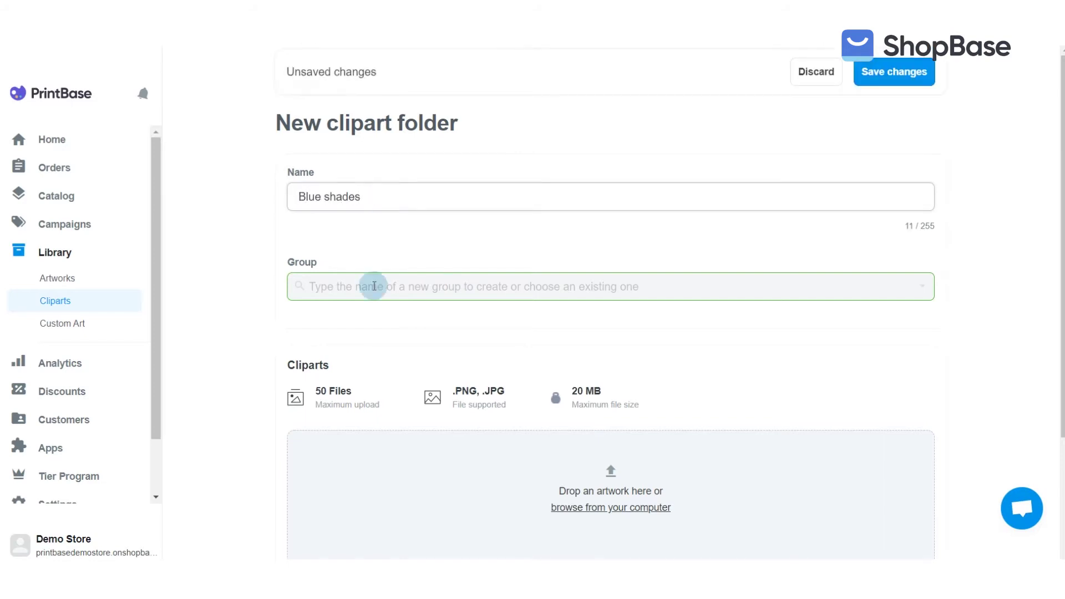
left_click(372, 286)
type("Bone")
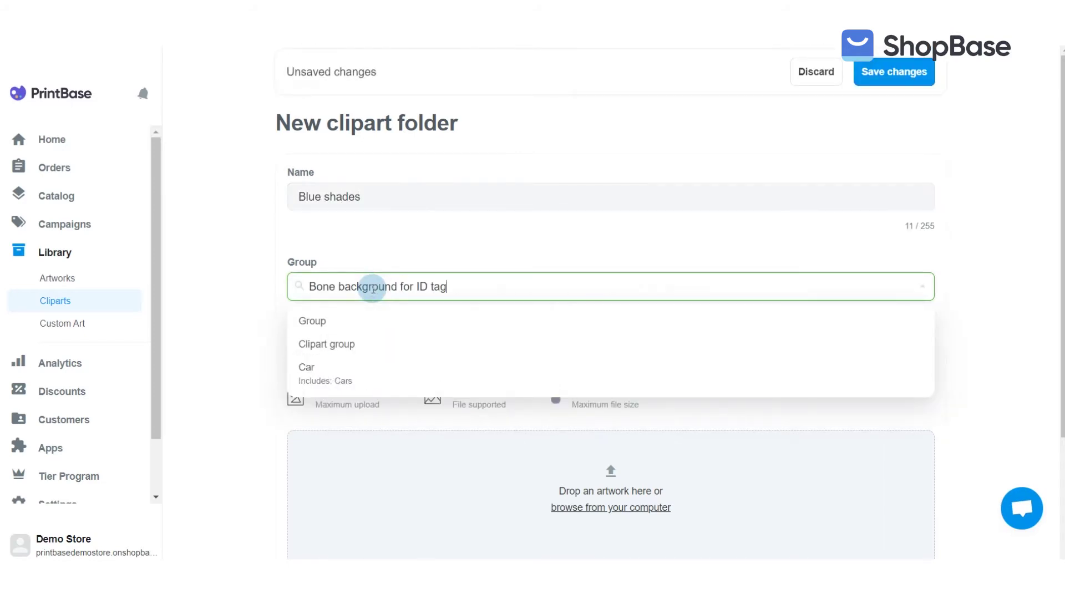
type(" background for ID tag")
left_click(380, 322)
scroll(385, 327, "down", 1)
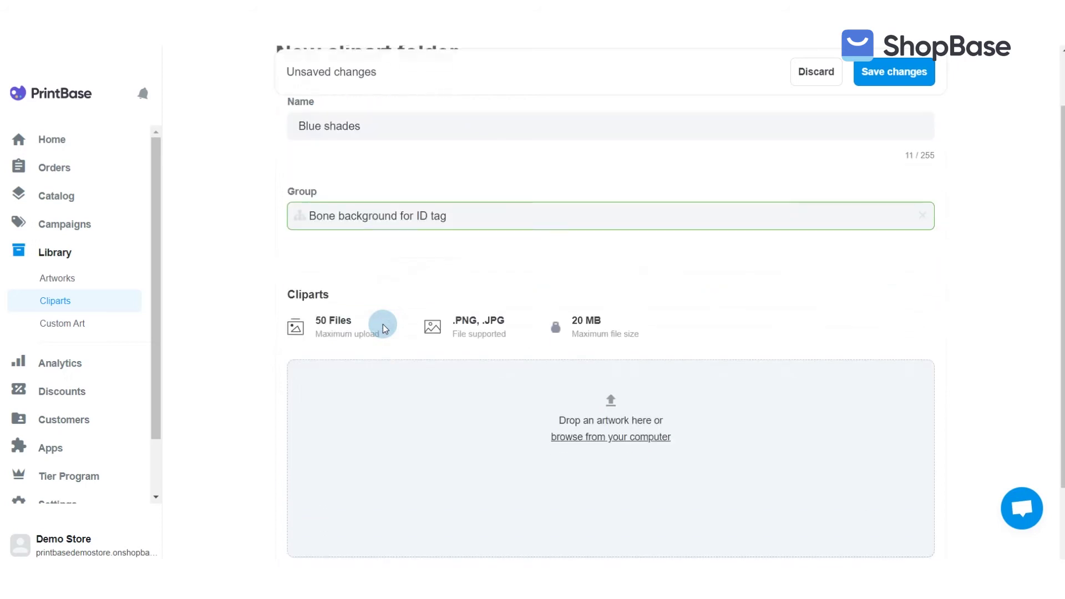
Upload the Denim, Indigo, Peacock and Spruce bone images to the folder
left_click(570, 386)
left_click(520, 178)
left_click(822, 149, "ctrl")
left_click(519, 233, "ctrl")
left_click(656, 241, "ctrl")
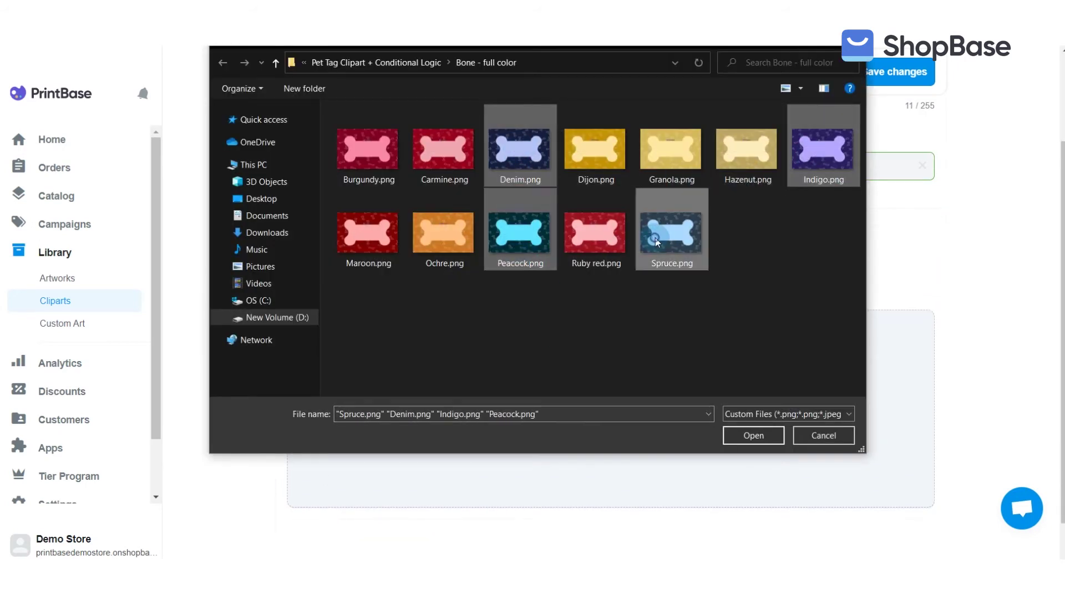
left_click(775, 441)
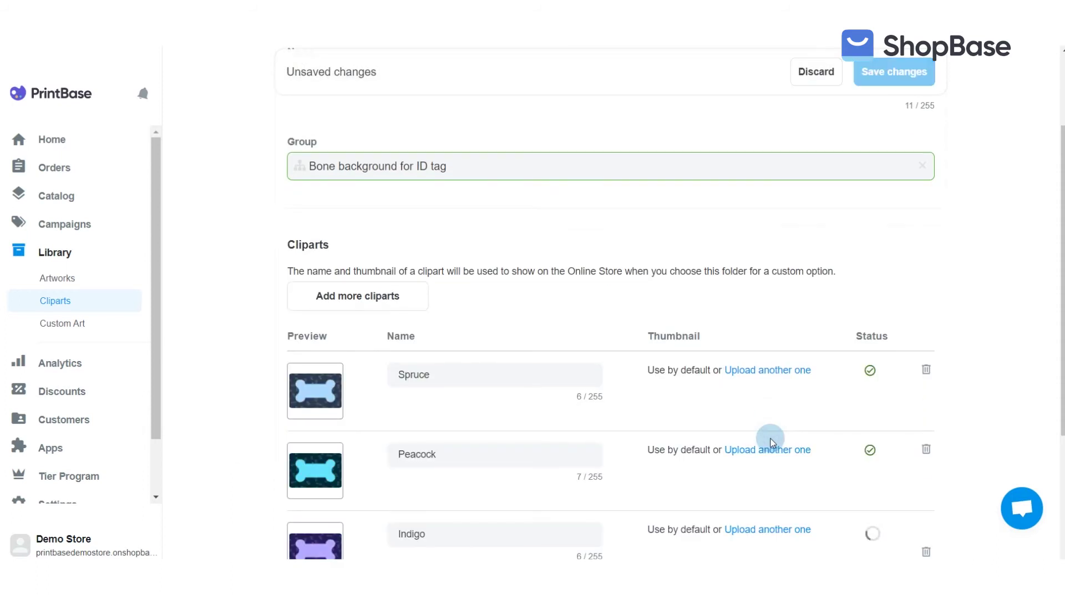
scroll(771, 441, "down", 3)
scroll(771, 441, "up", 5)
Save Blue shades, then start a 'Red shades' folder in the Bone background for ID tag group
left_click(896, 72)
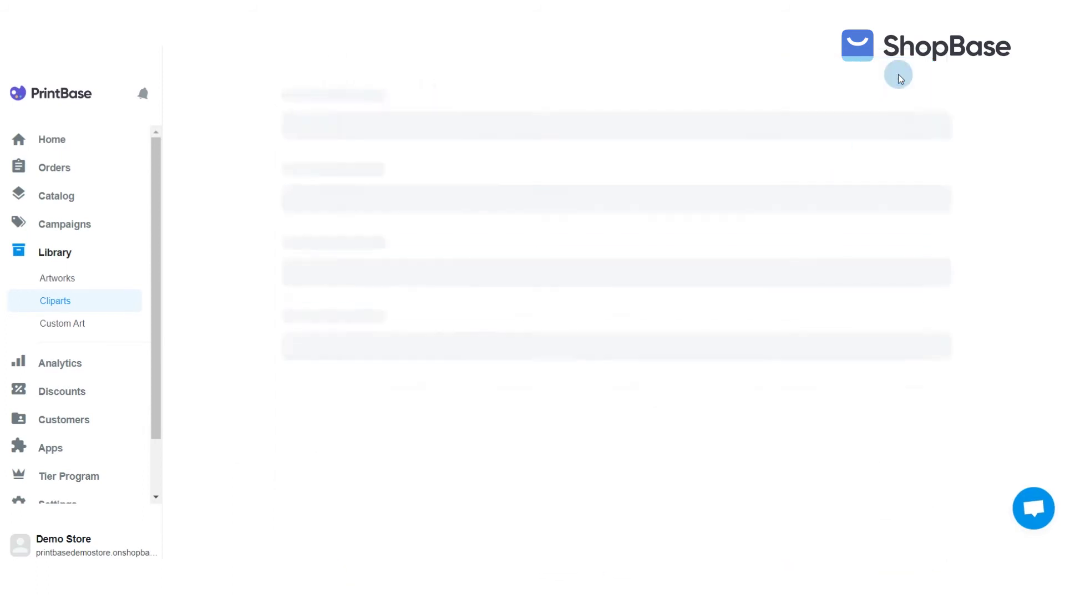
left_click(321, 85)
left_click(884, 100)
left_click(692, 193)
type("Red shades")
left_click(669, 283)
left_click(440, 324)
scroll(571, 350, "down", 2)
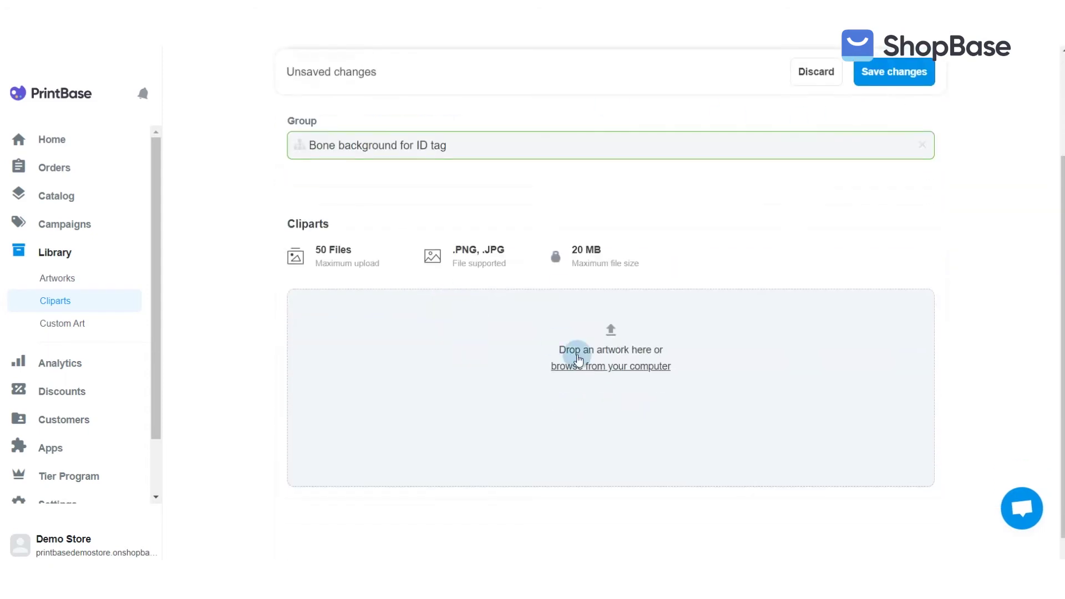
Upload the Burgundy, Carmine, Maroon and Ruby red bones and save Red shades
left_click(571, 357)
left_click(368, 149)
left_click(443, 148, "ctrl")
left_click(368, 232, "ctrl")
left_click(595, 232, "ctrl")
left_click(753, 435)
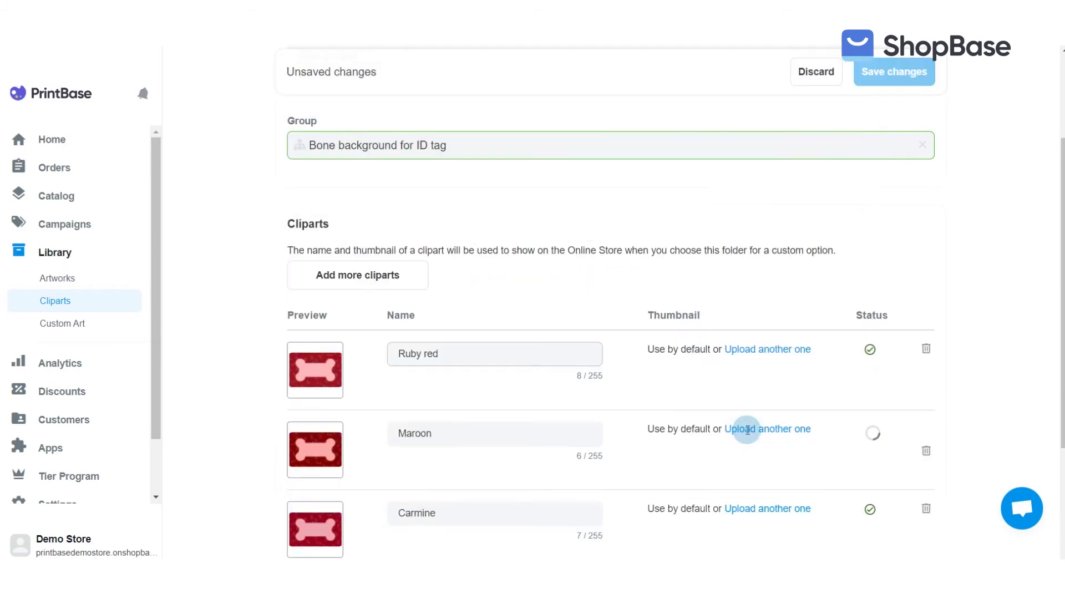
scroll(744, 427, "down", 2)
left_click(890, 80)
Start a 'Yellow shades' folder in the Bone background for ID tag group
left_click(302, 87)
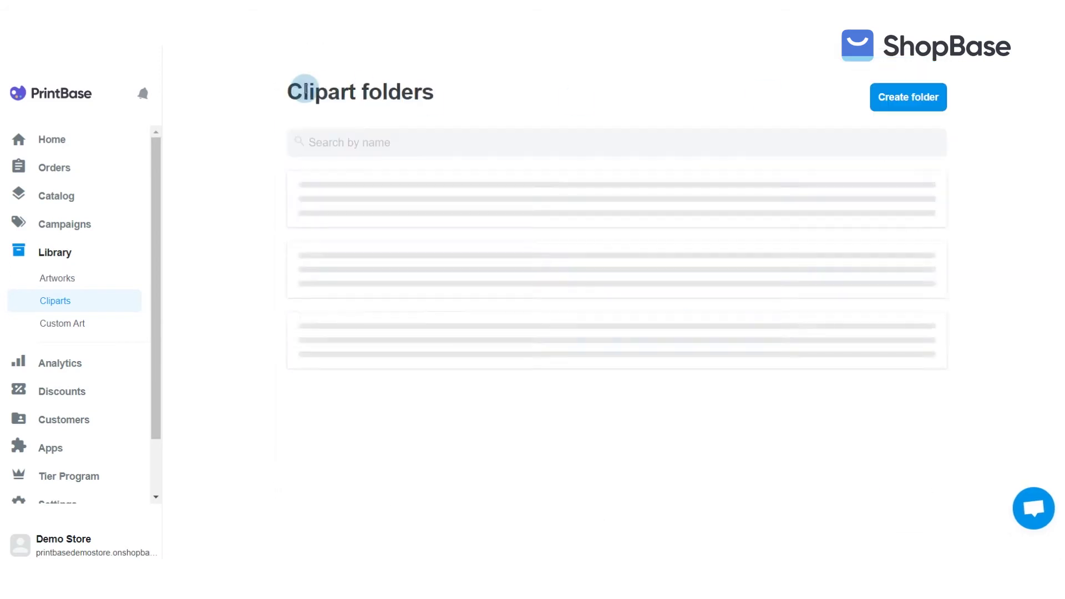
left_click(894, 100)
left_click(591, 195)
type("Yellow shades")
left_click(542, 287)
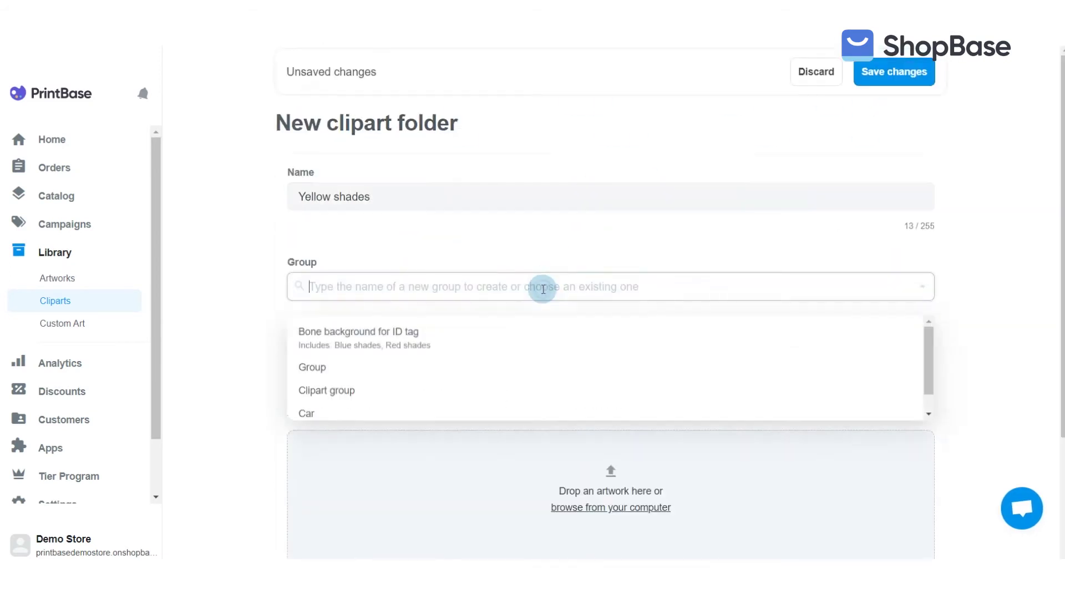
left_click(517, 336)
scroll(516, 326, "down", 2)
Upload the Ochre, Dijon, Granola and Hazenut bones and save Yellow shades
left_click(582, 400)
left_click(599, 161)
left_click(673, 162, "ctrl")
left_click(749, 161, "ctrl")
left_click(373, 238, "ctrl")
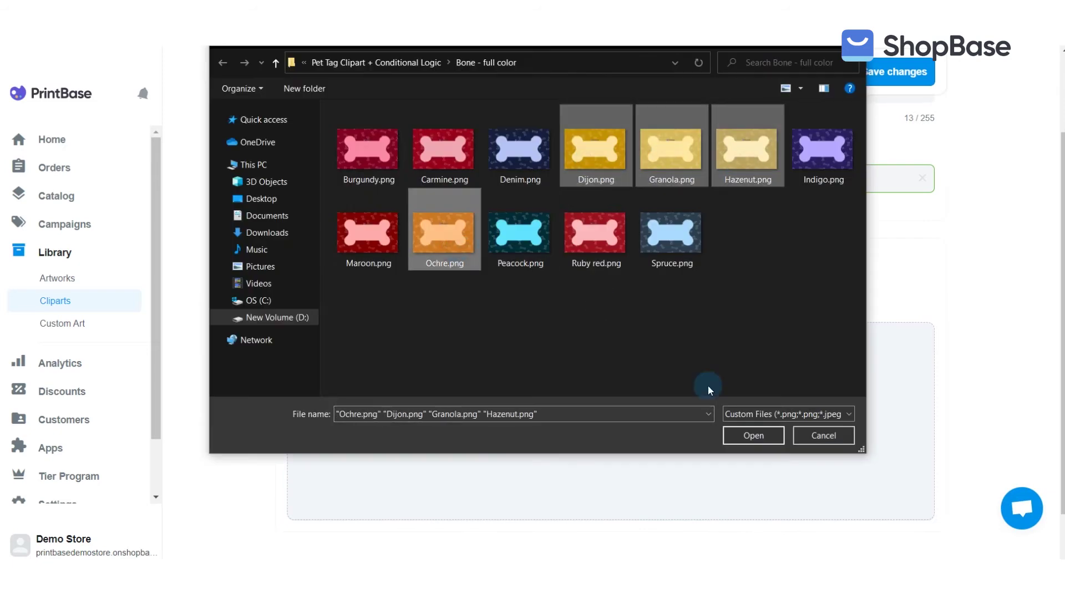
left_click(751, 435)
scroll(742, 423, "down", 2)
left_click(894, 72)
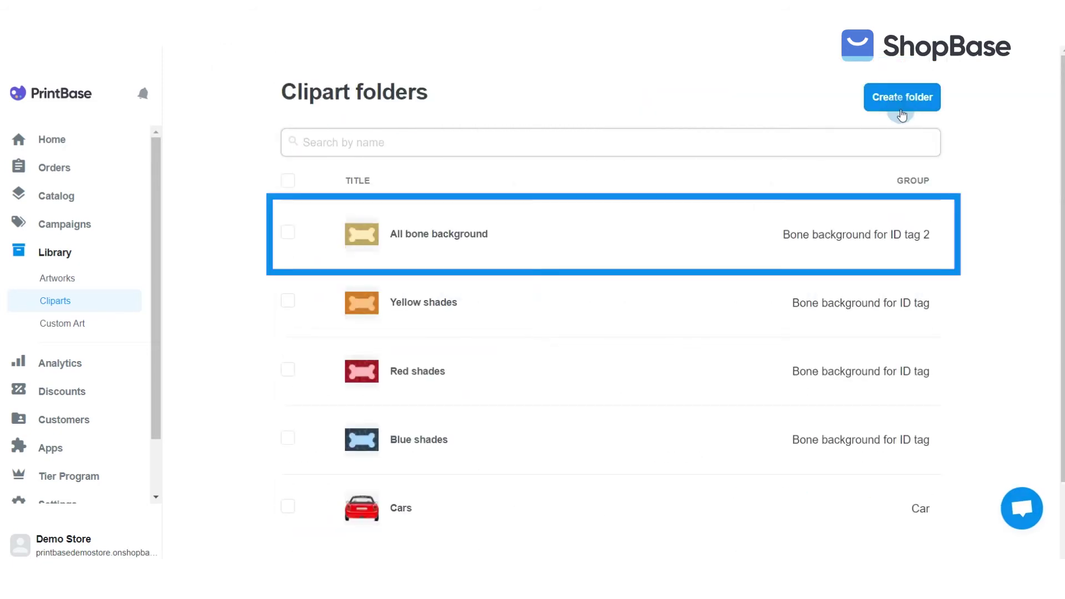
Create a folder 'All bone backgrounds' with a new group 'Bone background for ID tag 2'
left_click(902, 99)
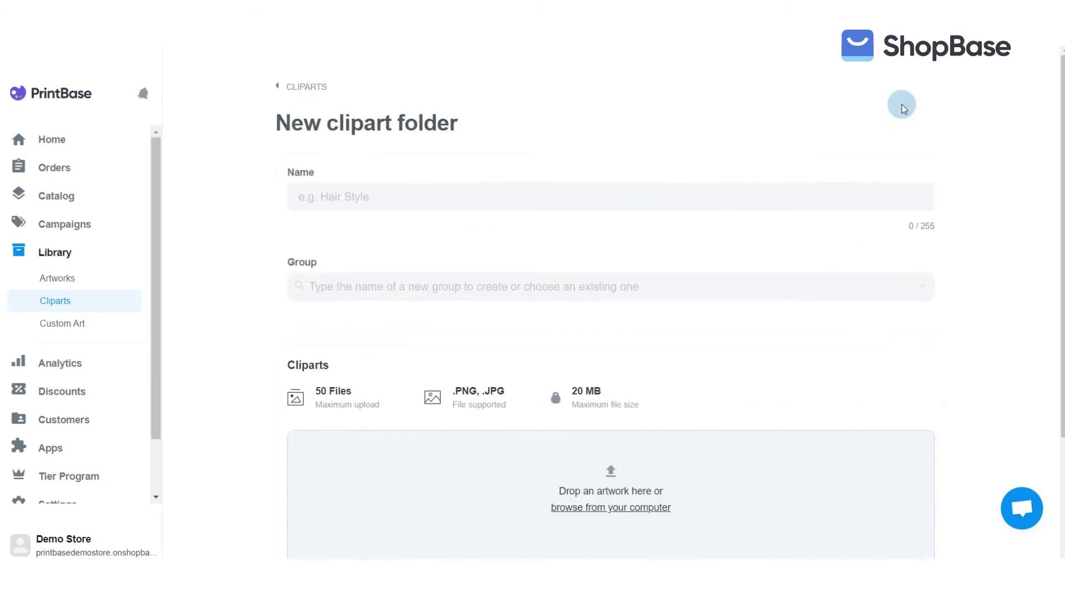
left_click(812, 192)
type("All bone backgrounds")
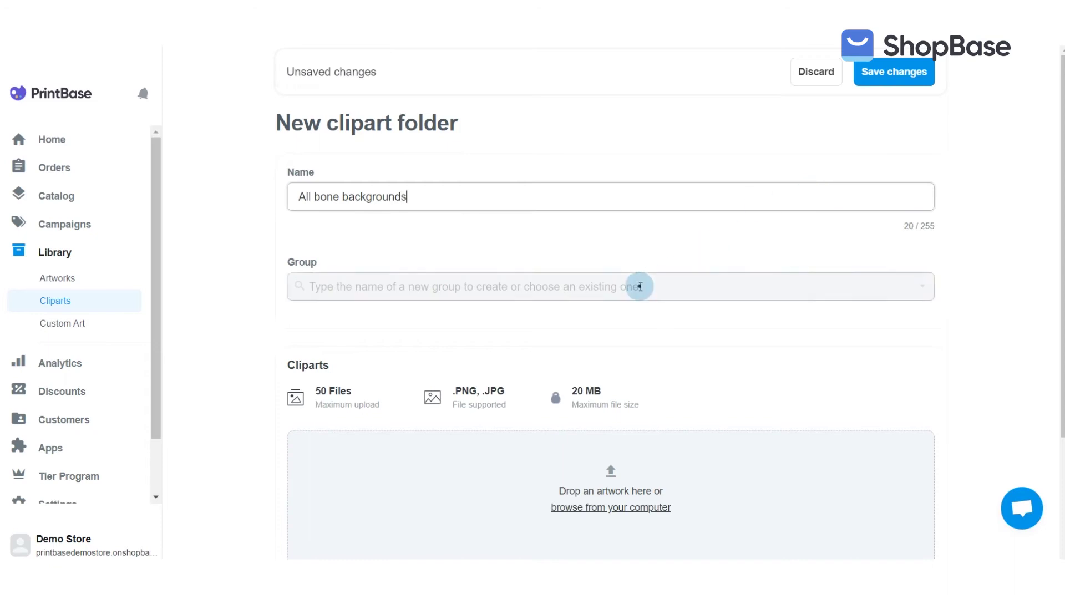
left_click(637, 286)
type("Bone background for ID tag 2")
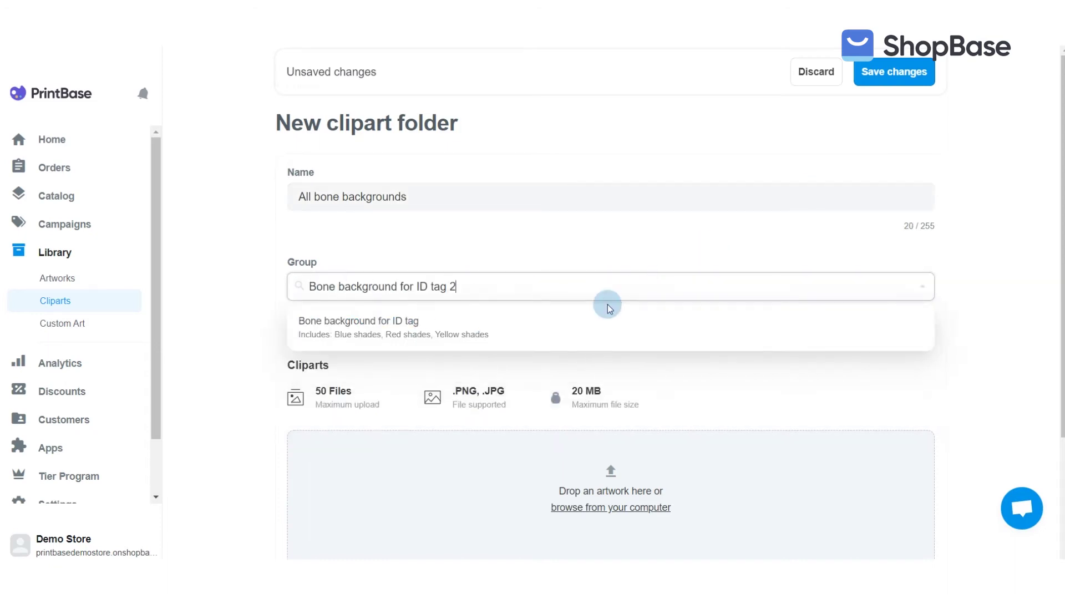
left_click(488, 321)
scroll(493, 329, "down", 2)
Upload all twelve bone images, sorted by date, and save the folder
left_click(574, 382)
right_click(584, 333)
mouse_move(613, 353)
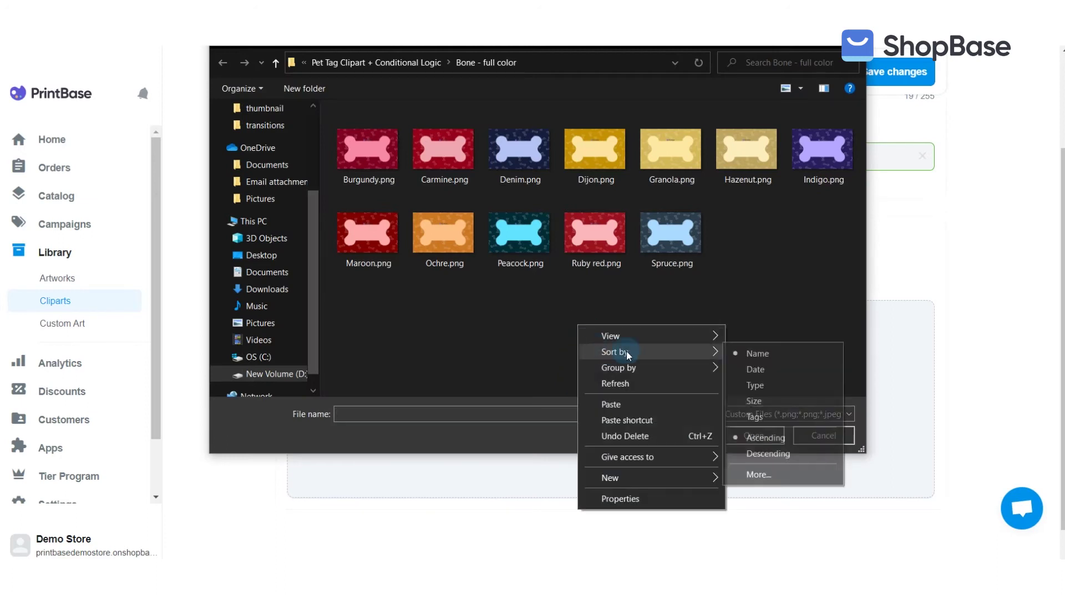
left_click(756, 369)
left_click(368, 133)
left_click(689, 207, "shift")
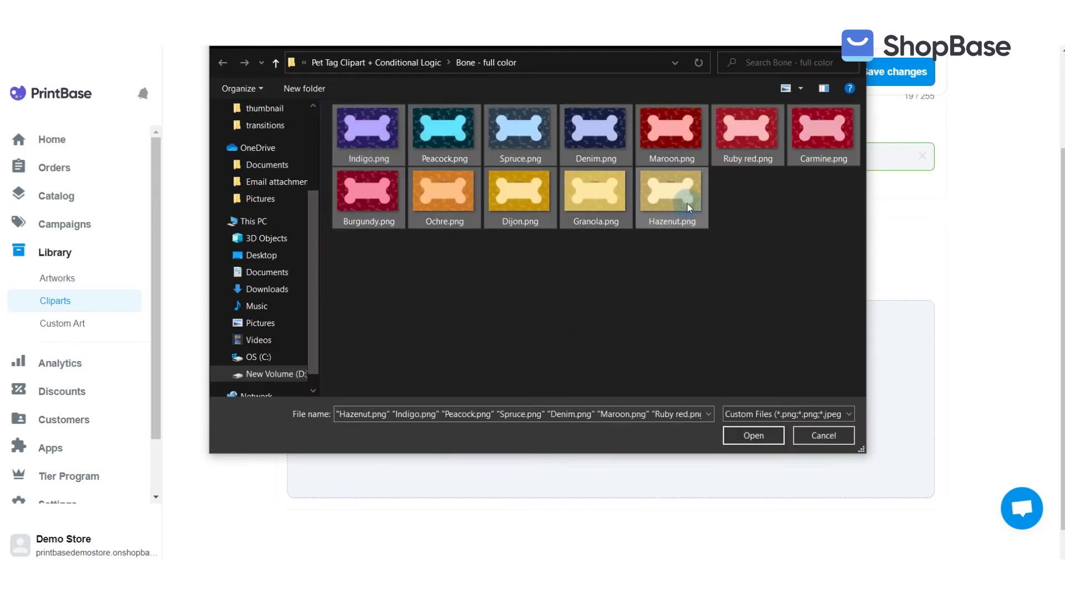
left_click(753, 436)
scroll(750, 440, "down", 10)
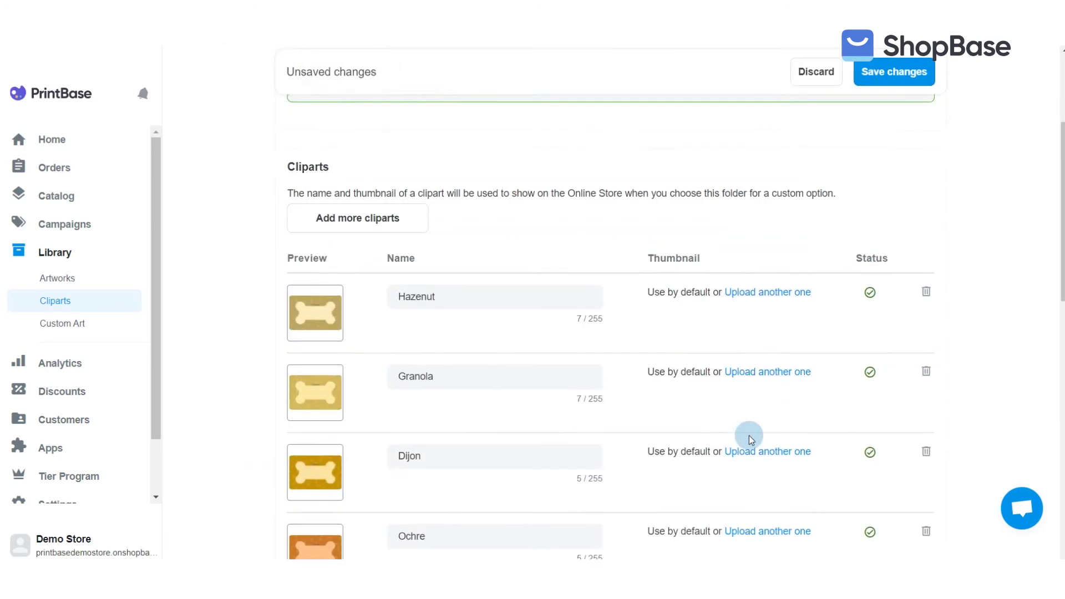
scroll(751, 440, "down", 4)
left_click(892, 71)
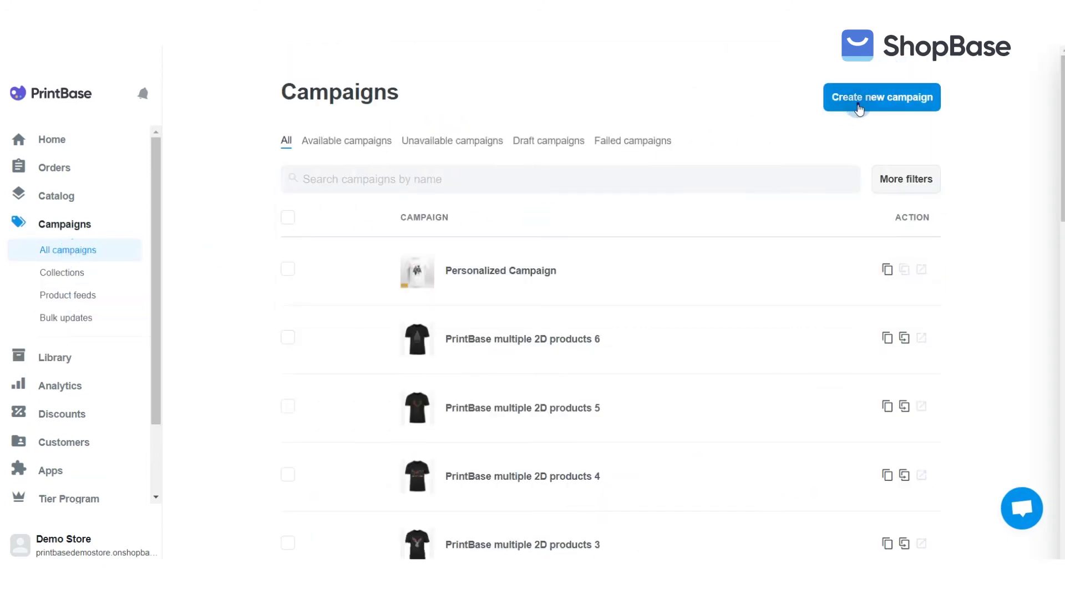
Start a new campaign with the Pet ID Tag accessory product
left_click(858, 102)
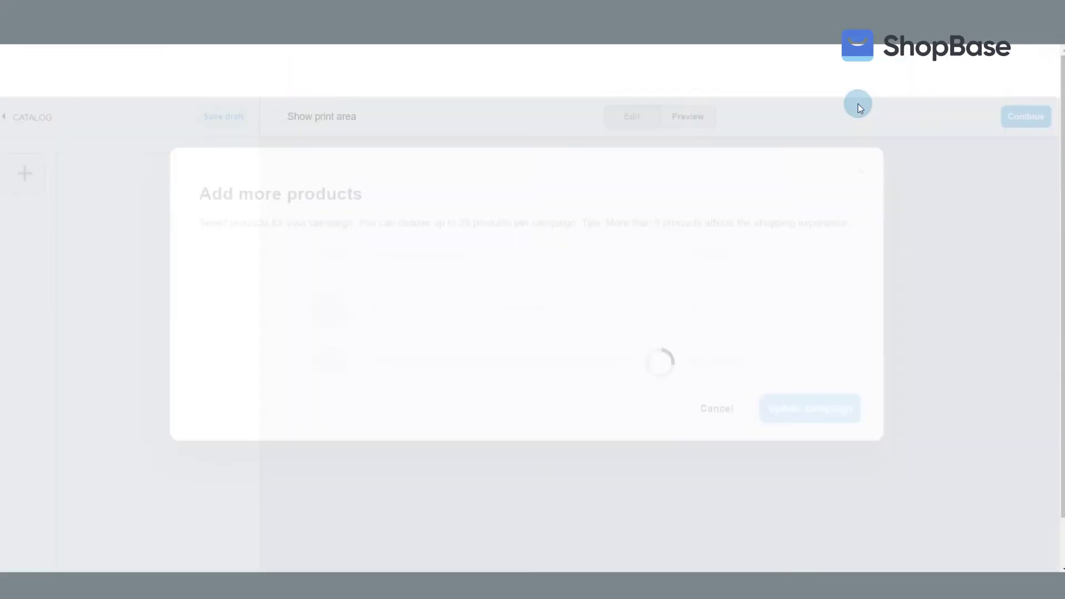
left_click(465, 203)
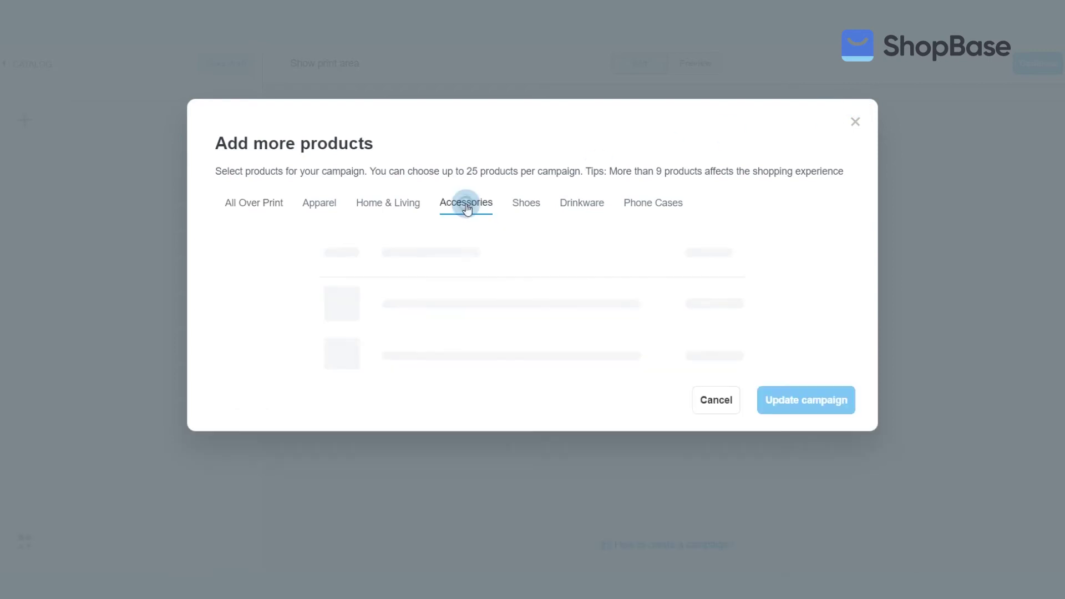
scroll(485, 361, "down", 5)
left_click(421, 422)
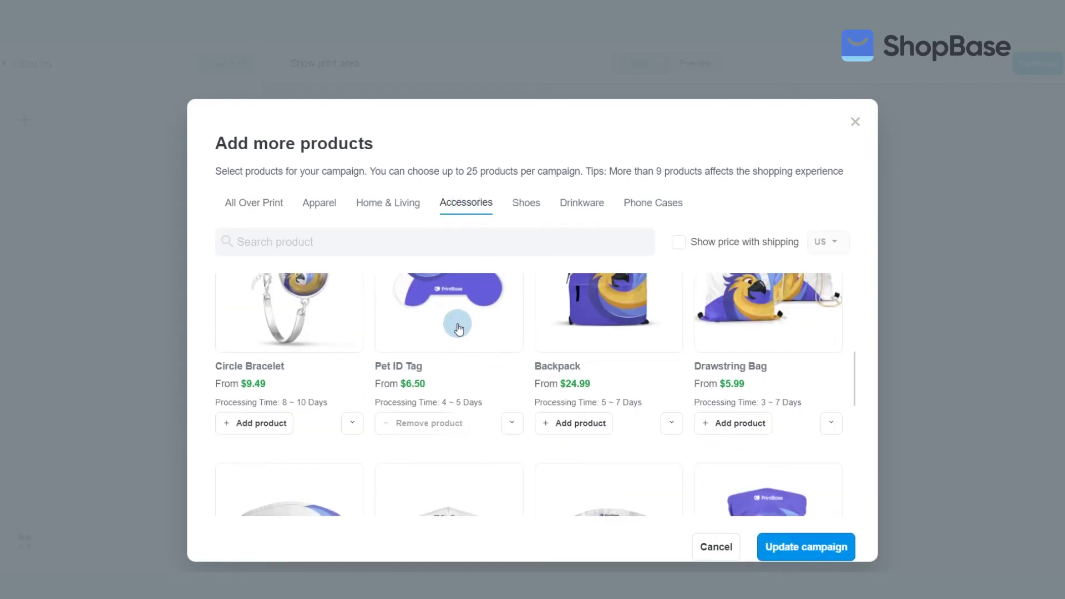
left_click(819, 545)
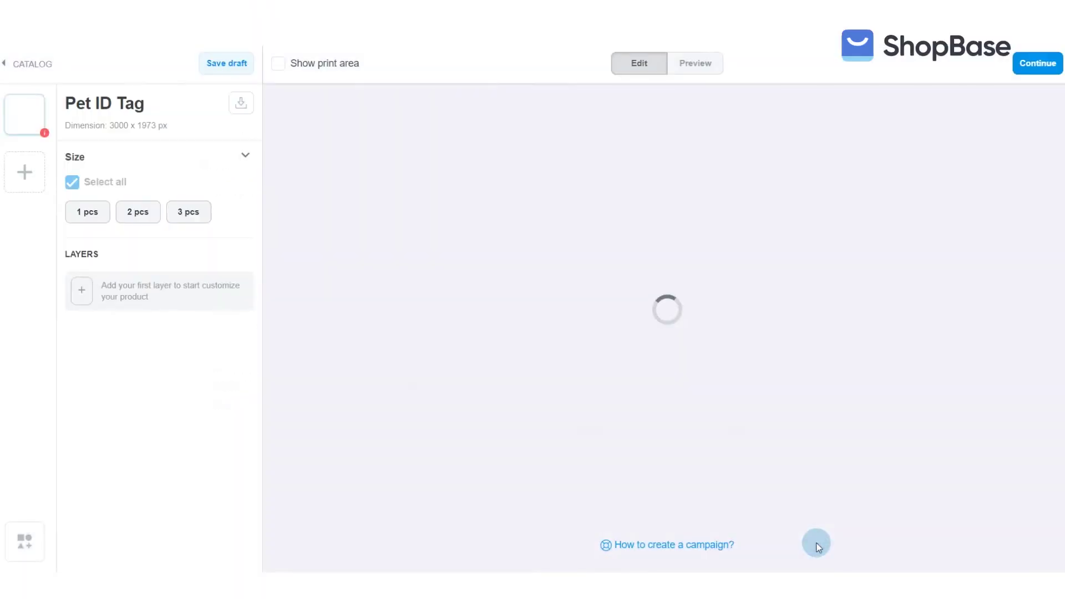
Add the pet tag artwork as an image layer, preview the tag, and return to layers
left_click(118, 301)
left_click(108, 330)
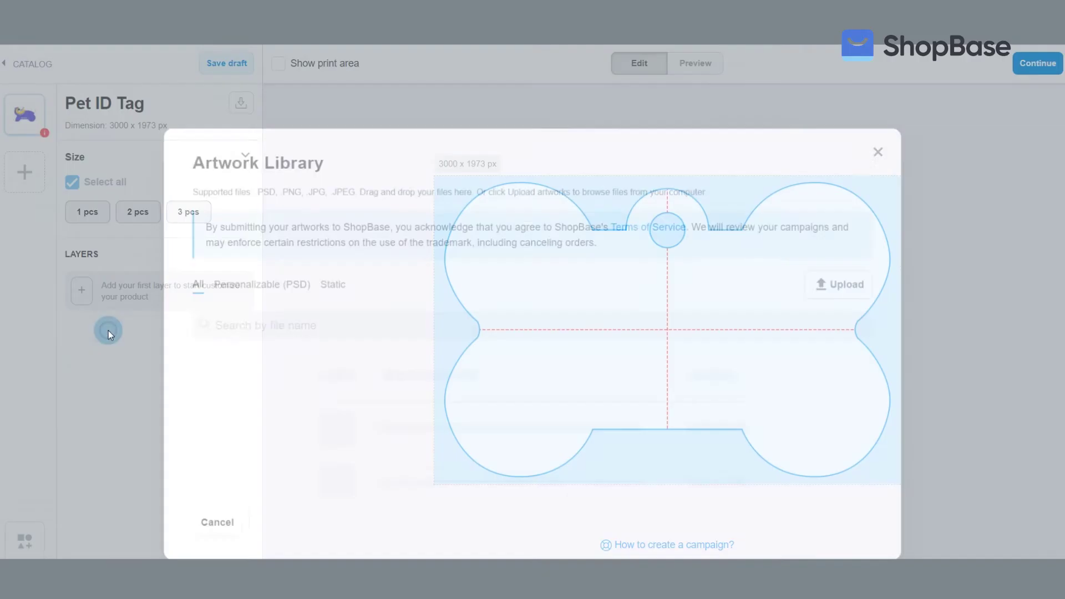
left_click(440, 444)
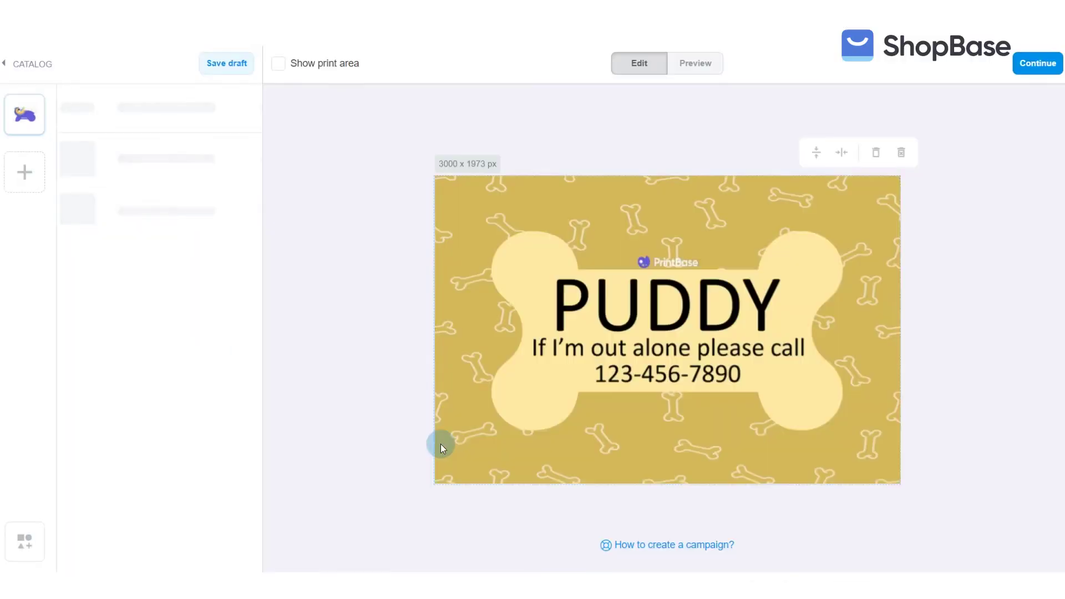
left_click(364, 373)
left_click(691, 70)
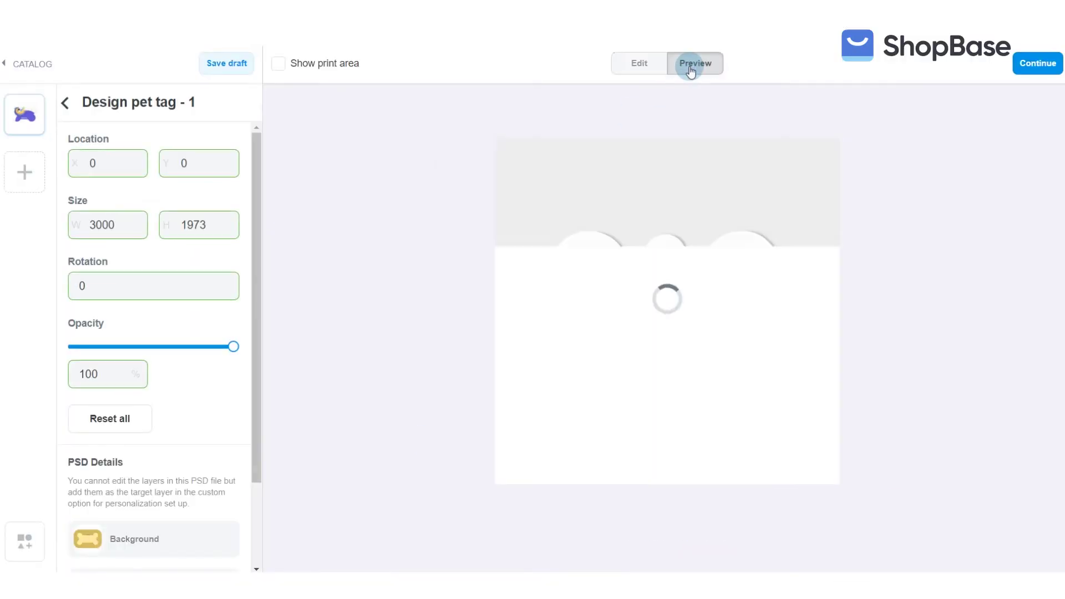
left_click(67, 105)
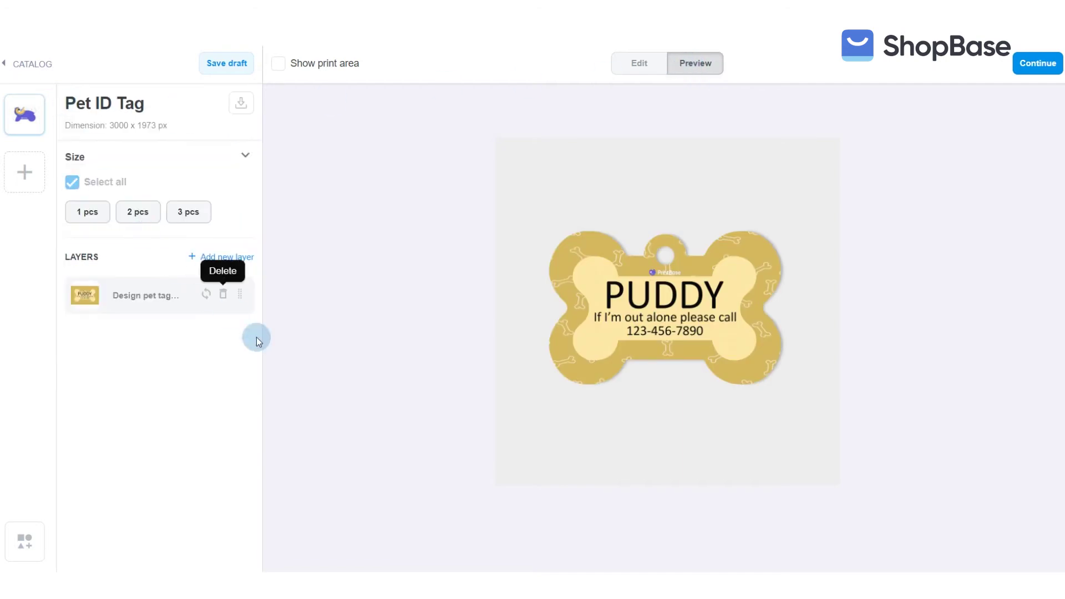
Add a Picture Choice custom option set to 'Show a droplist of clipart Group'
left_click(31, 560)
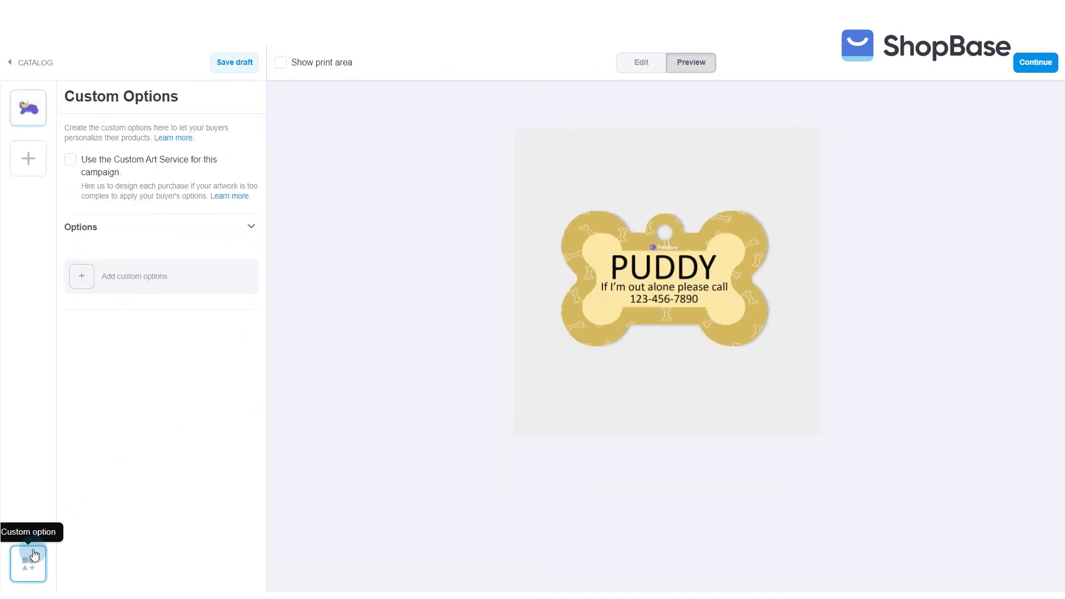
left_click(119, 286)
left_click(131, 203)
left_click(138, 153)
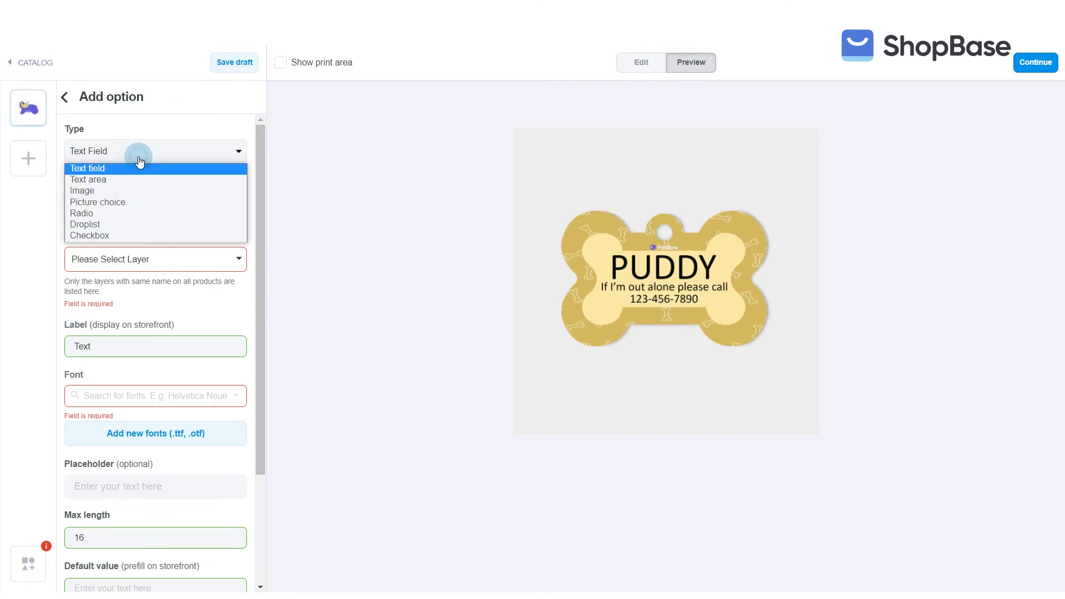
left_click(130, 203)
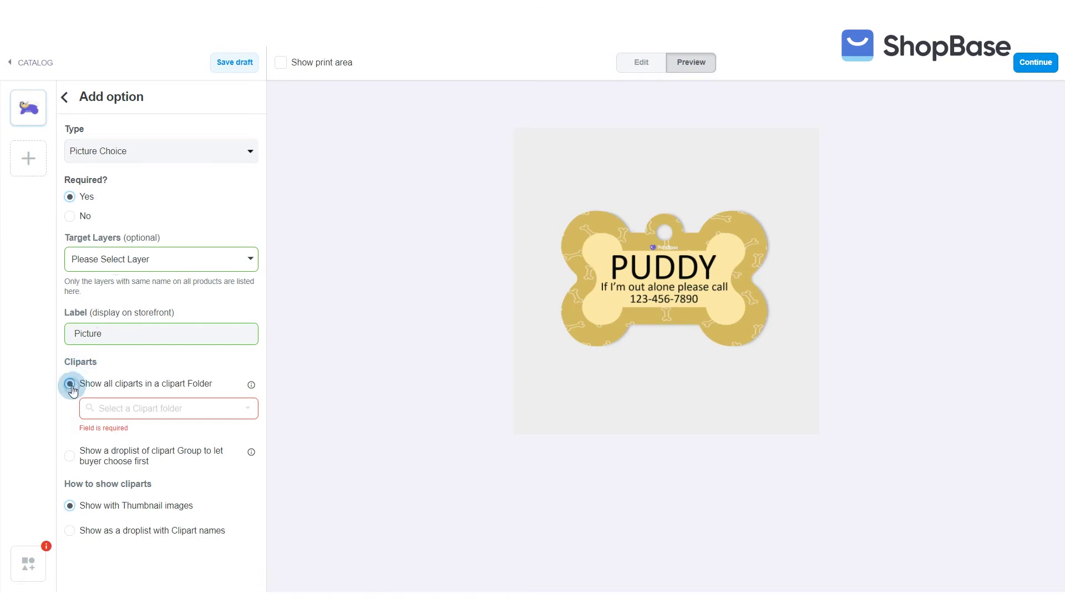
mouse_move(250, 385)
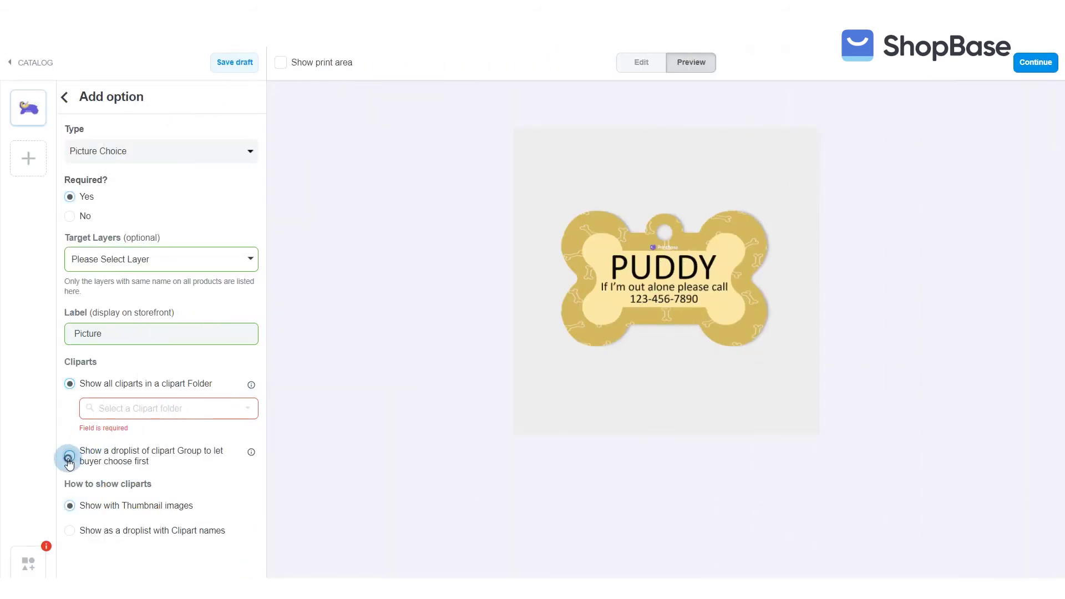
left_click(72, 456)
mouse_move(246, 412)
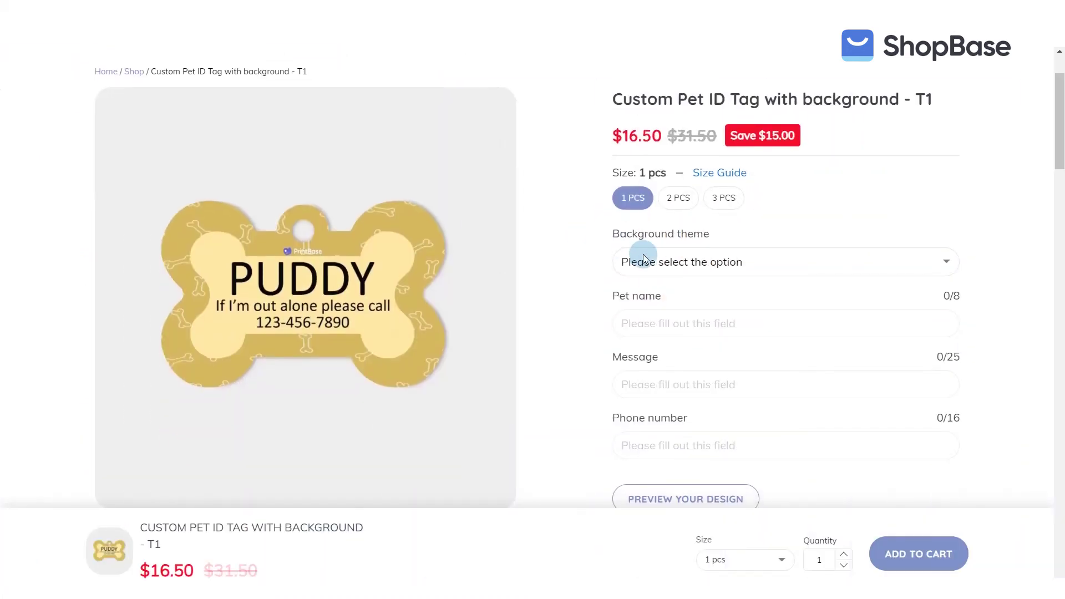
Choose Blue shades in the T1 storefront Background theme dropdown and pick a blue swatch
left_click(657, 261)
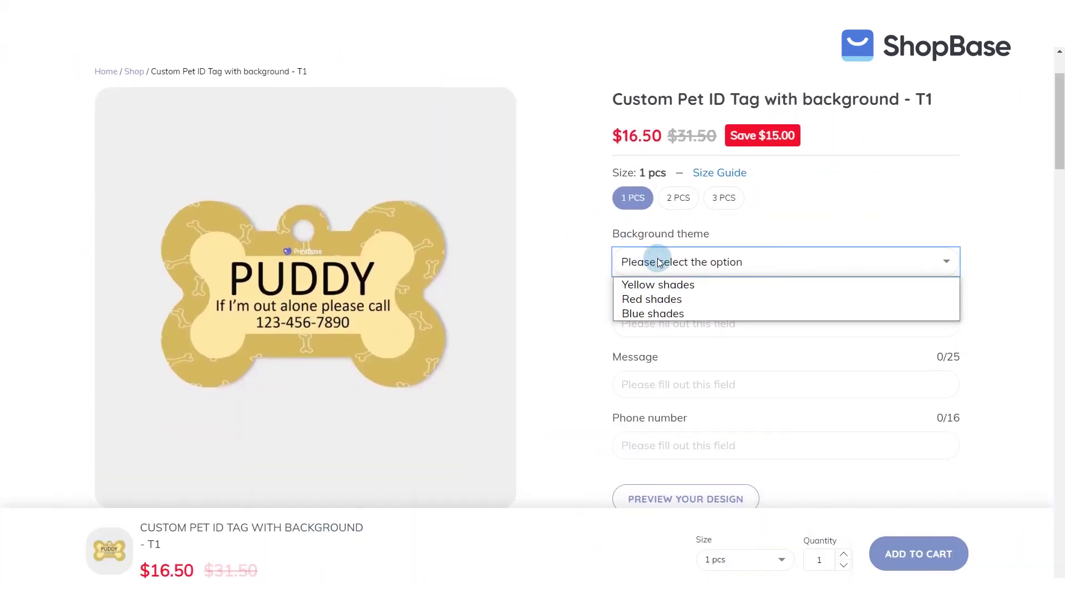
left_click(702, 315)
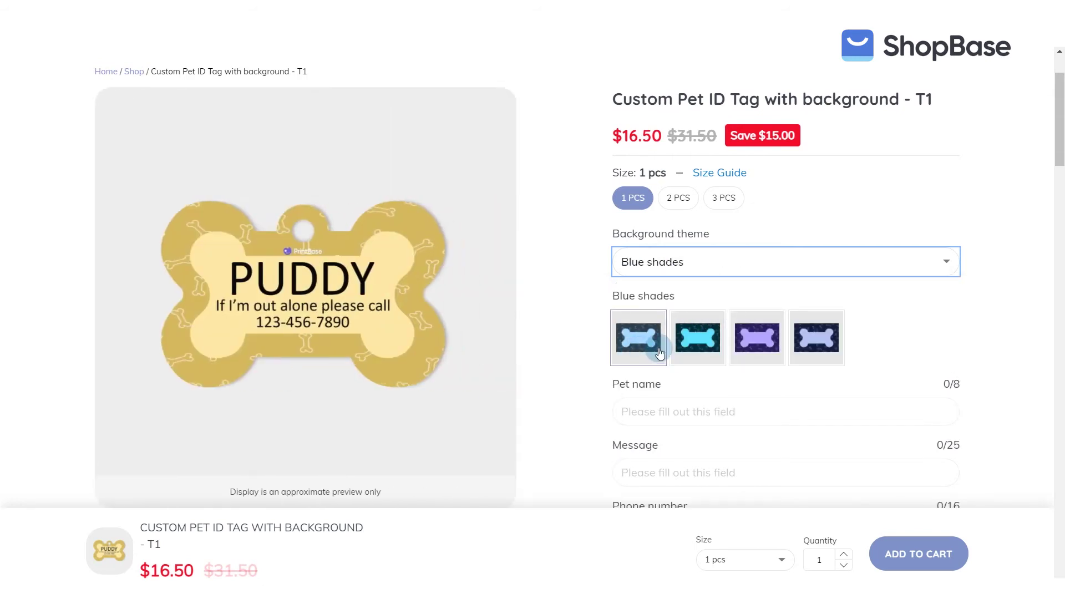
left_click(785, 346)
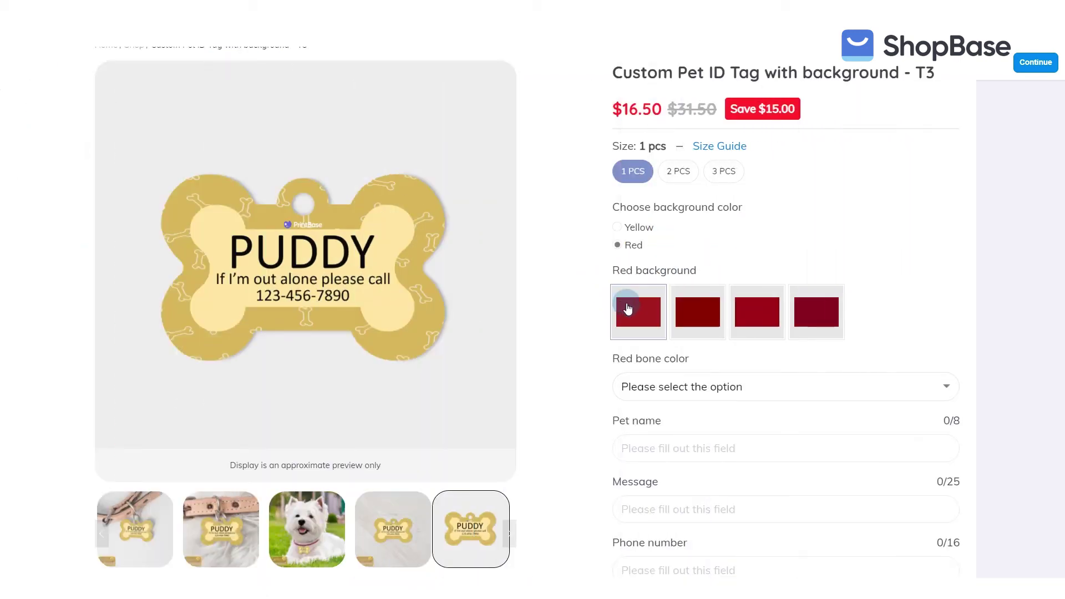
Try the red swatches, settle on Burgundy 800020, and set the Red bone color to Burgundy
left_click(661, 309)
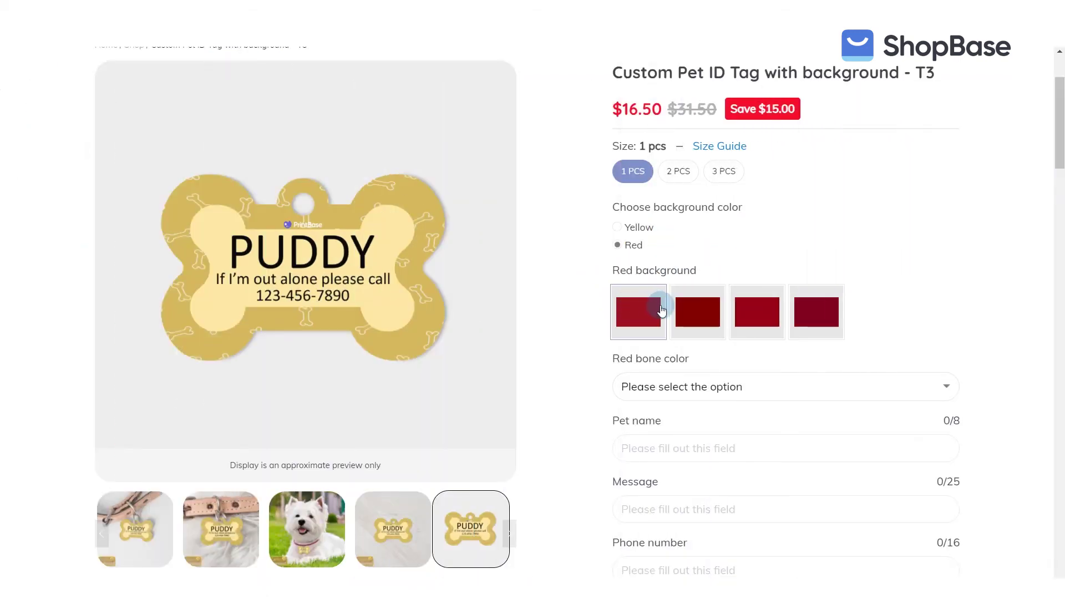
left_click(700, 310)
left_click(752, 312)
left_click(813, 314)
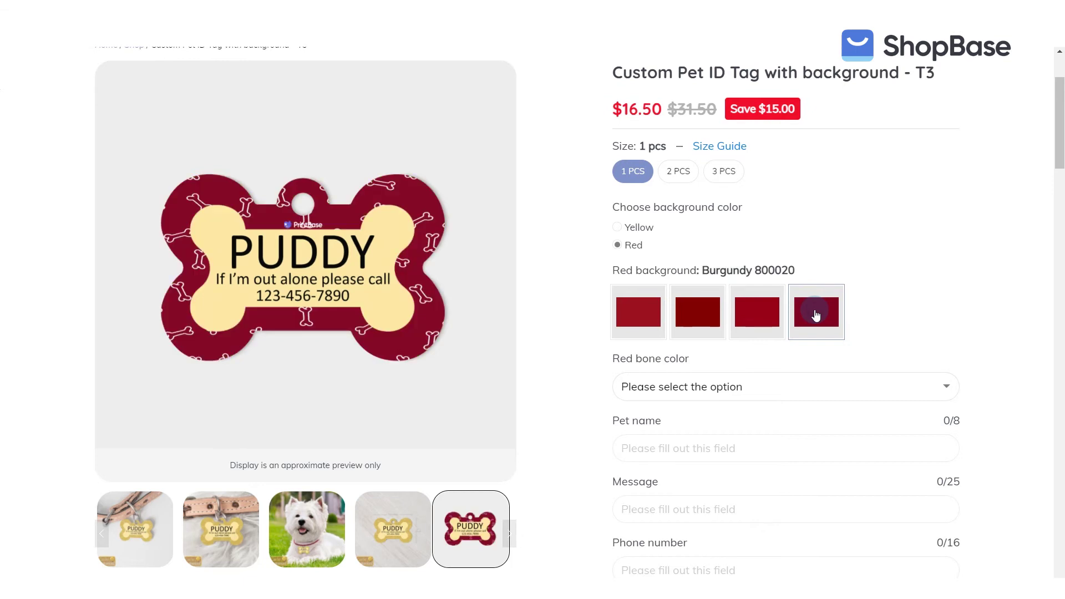
left_click(700, 387)
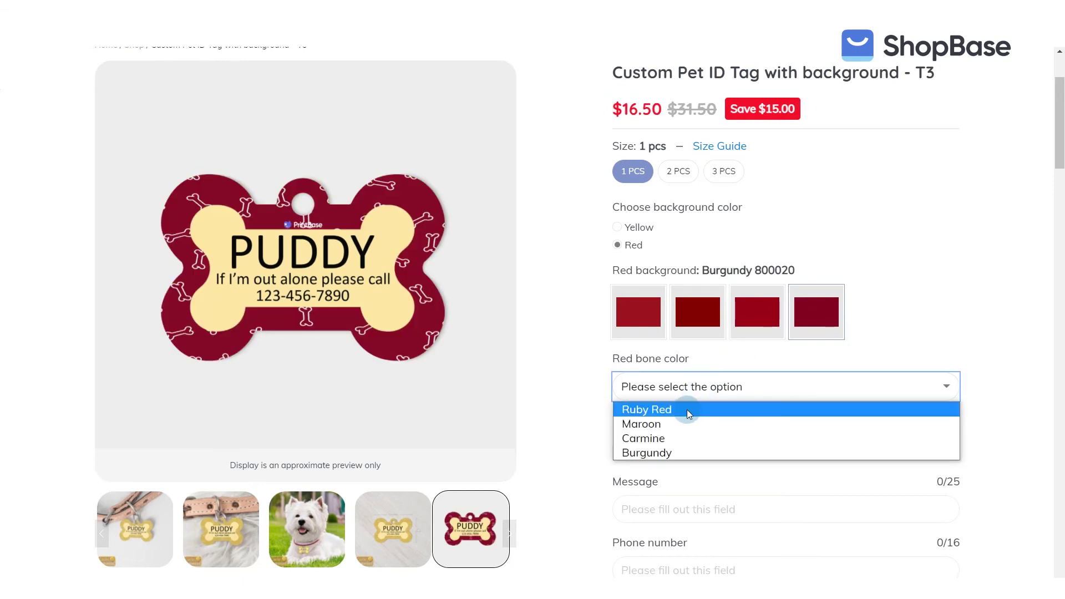
left_click(680, 453)
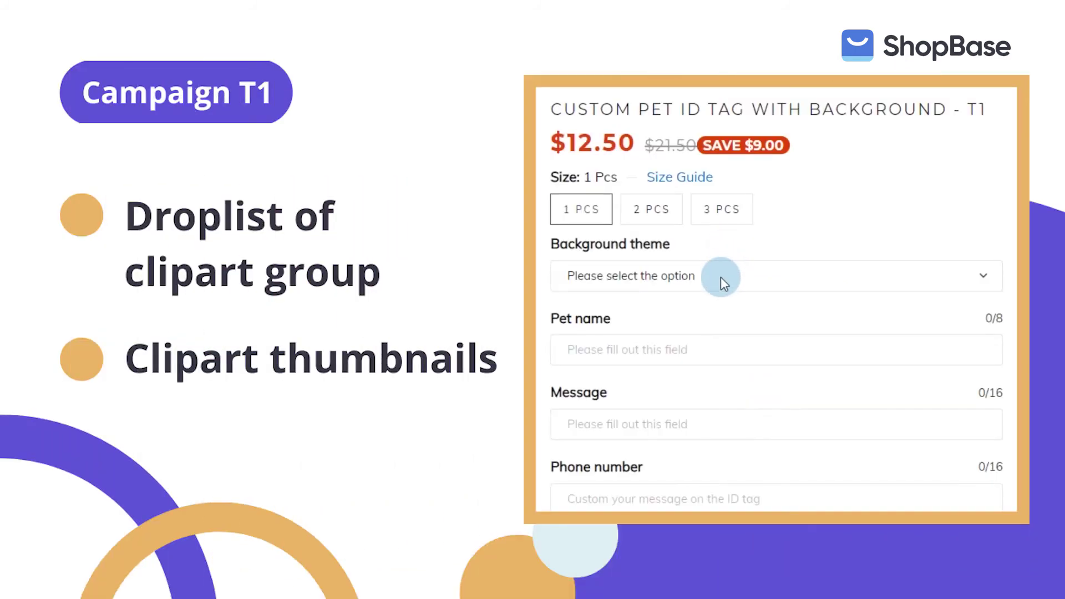
Switch the Background theme to Red shades, then Yellow shades, ending on Blue shades
left_click(721, 281)
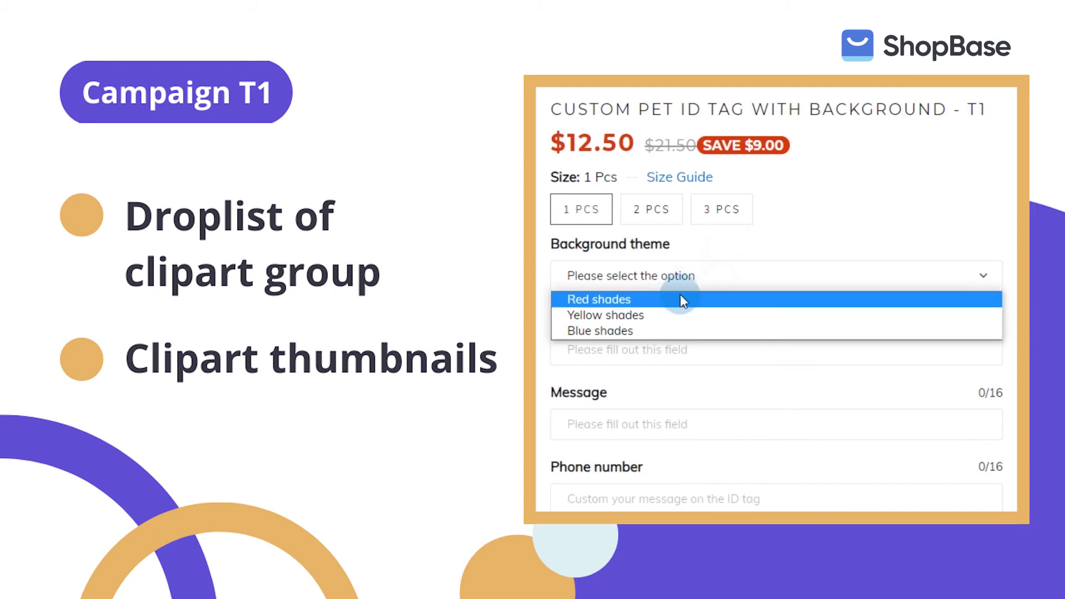
left_click(682, 299)
left_click(692, 282)
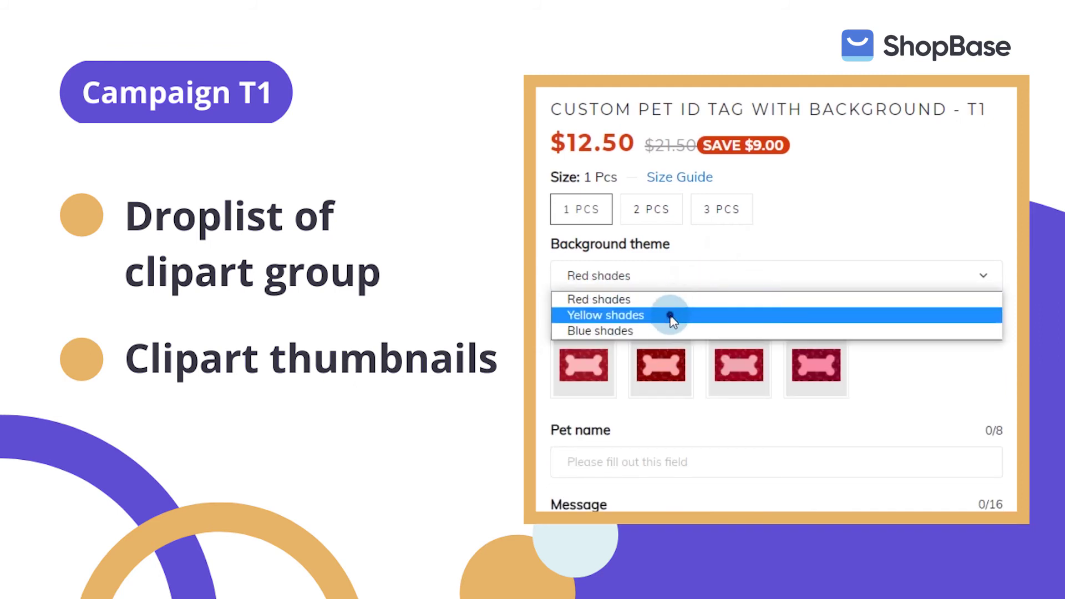
left_click(673, 314)
left_click(677, 282)
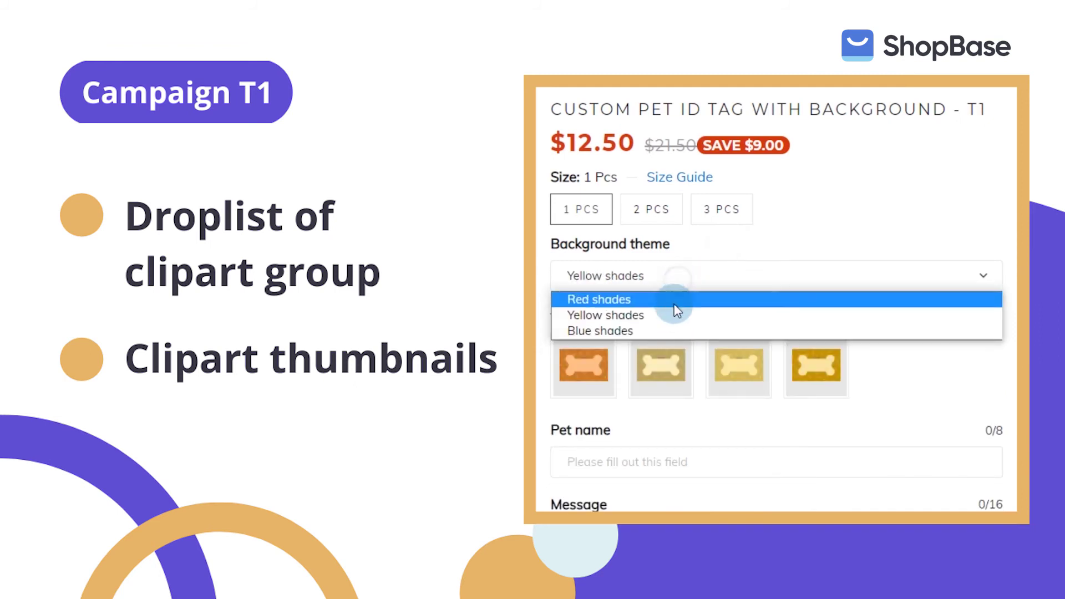
left_click(664, 331)
left_click(71, 520)
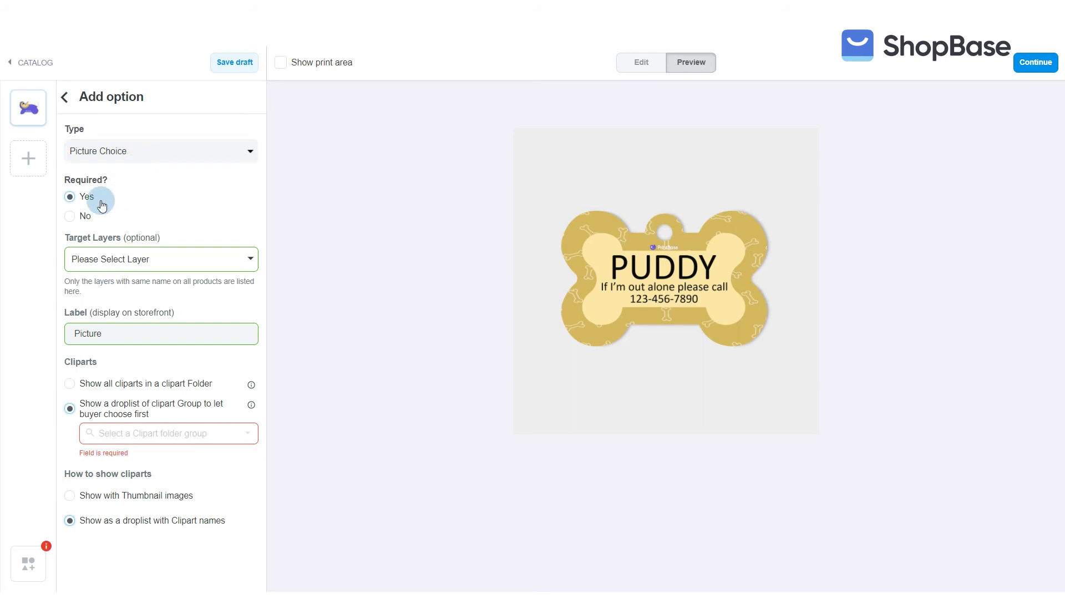
Target the option at the Background layer and relabel it 'Background theme'
left_click(99, 259)
left_click(105, 289)
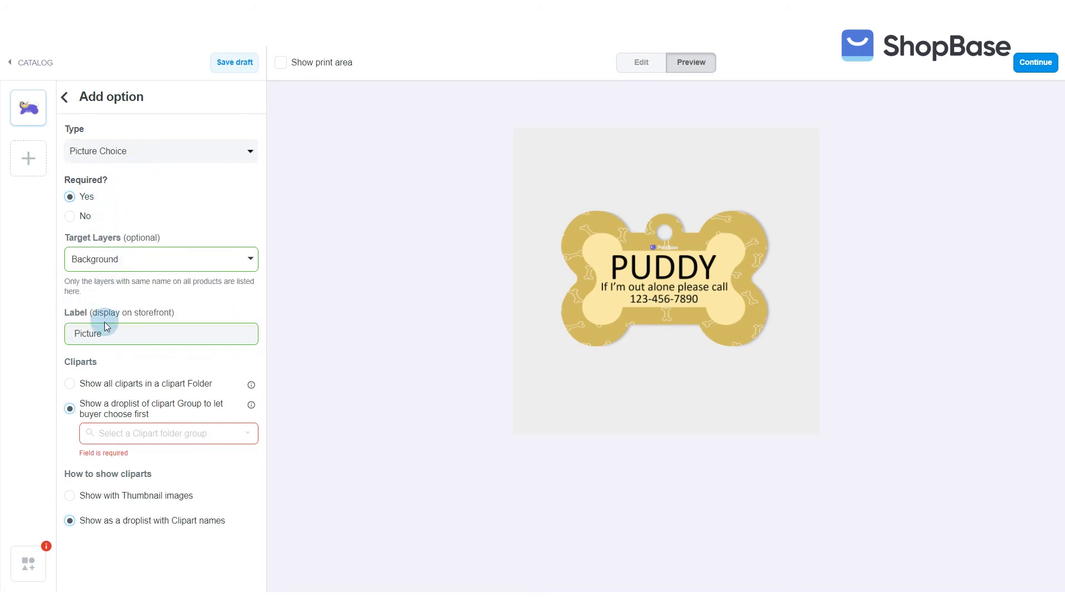
left_click_drag(104, 333, 71, 334)
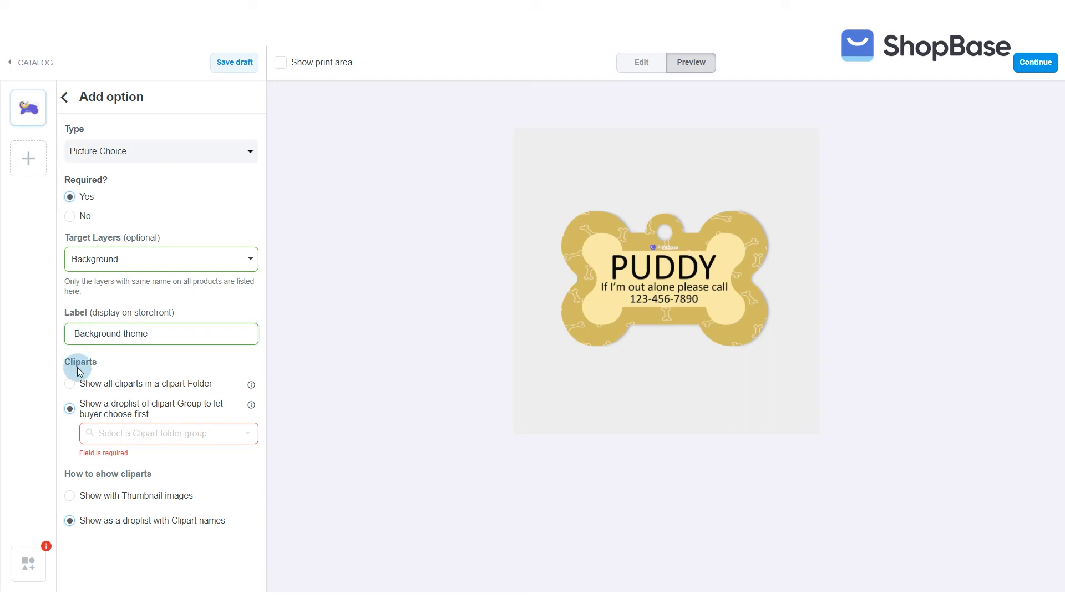
left_click(73, 415)
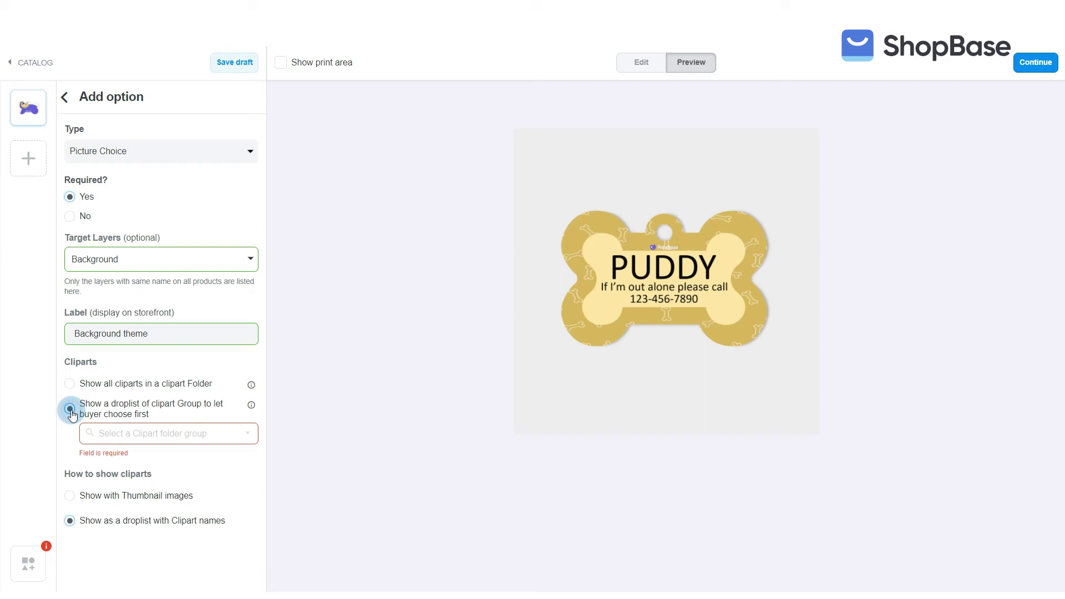
Draw the option's clipart groups from 'Bone background for ID tag'
left_click(118, 431)
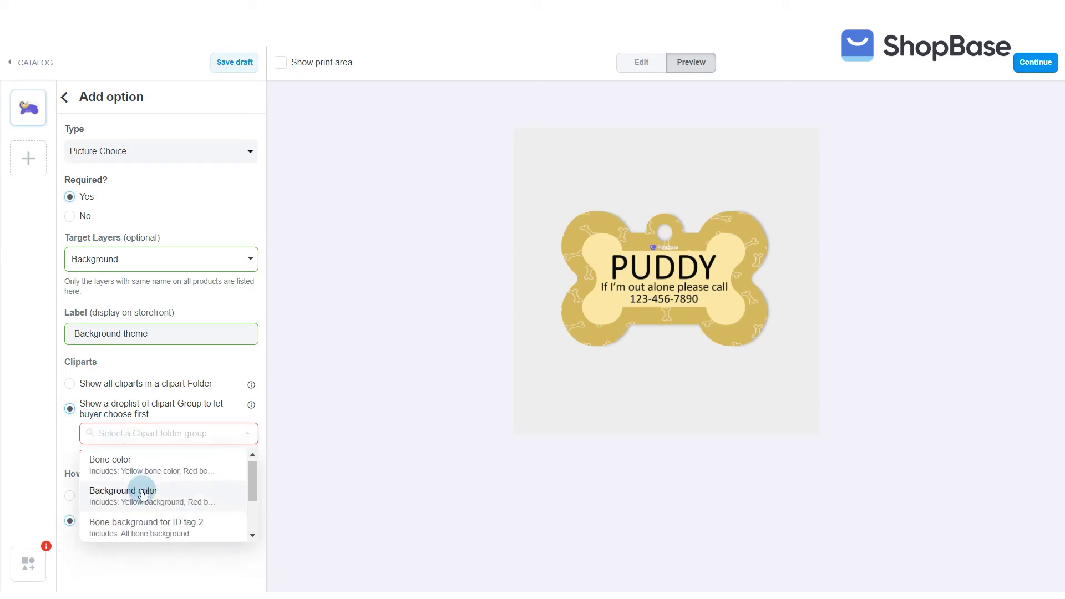
scroll(143, 494, "down", 2)
left_click(160, 499)
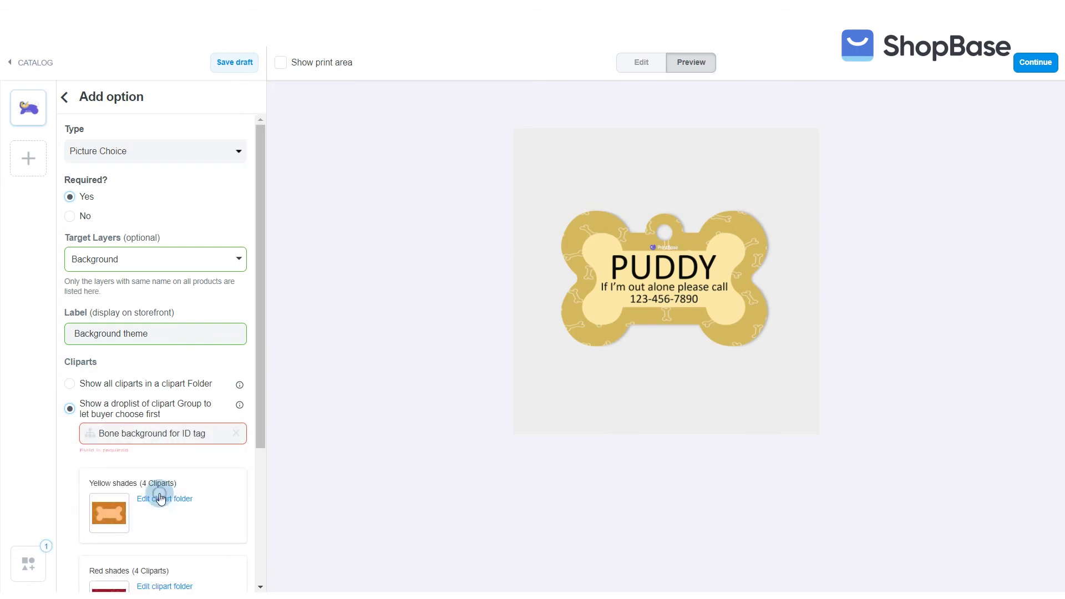
scroll(161, 499, "down", 3)
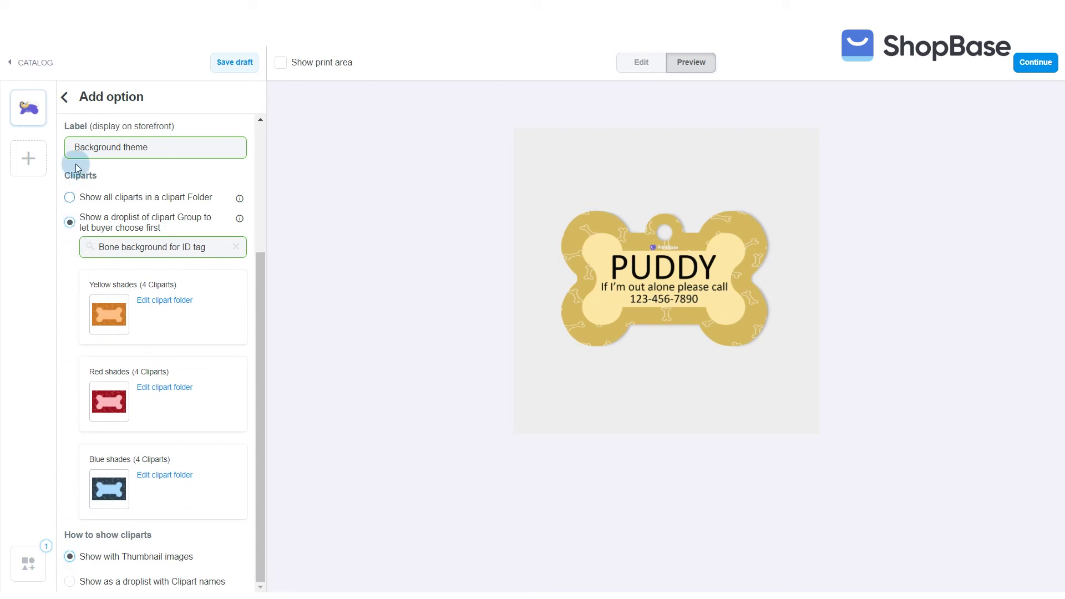
left_click(70, 106)
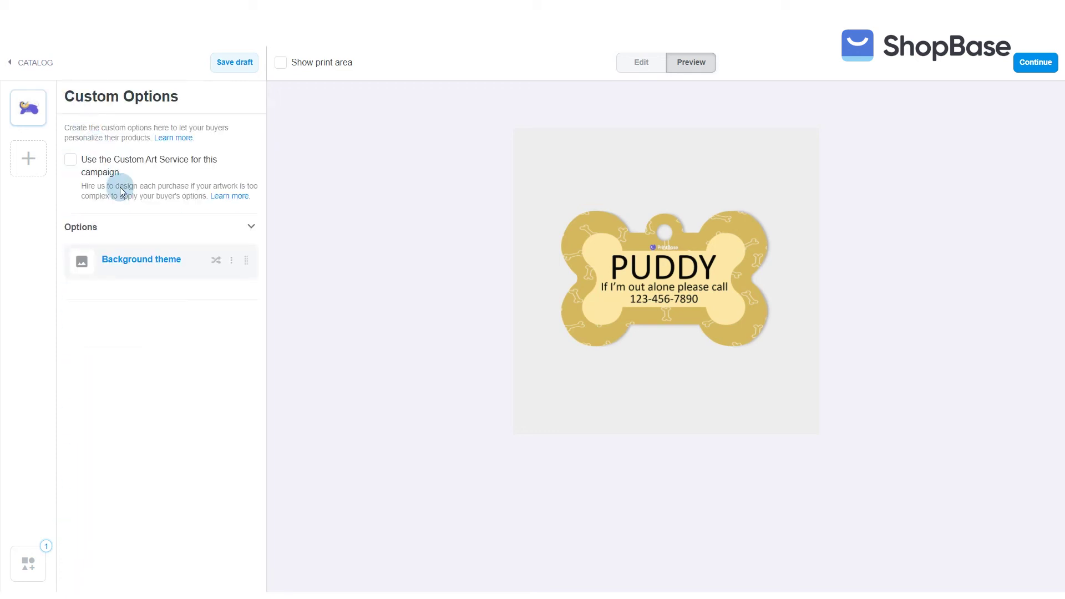
Add a Pet name text option on the PUDDY layer with uploaded Calibri Regular, max length 8
left_click(146, 283)
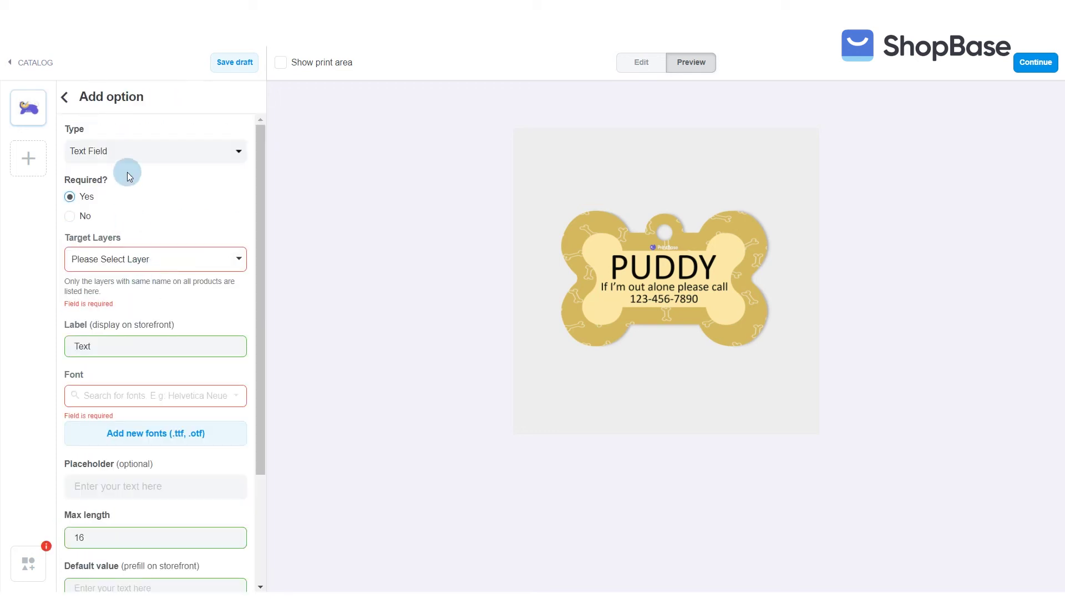
left_click(109, 256)
left_click(108, 340)
left_click_drag(108, 341, 64, 331)
type("Pet name")
left_click(135, 421)
double_click(333, 181)
scroll(111, 399, "down", 2)
double_click(77, 391)
type("8")
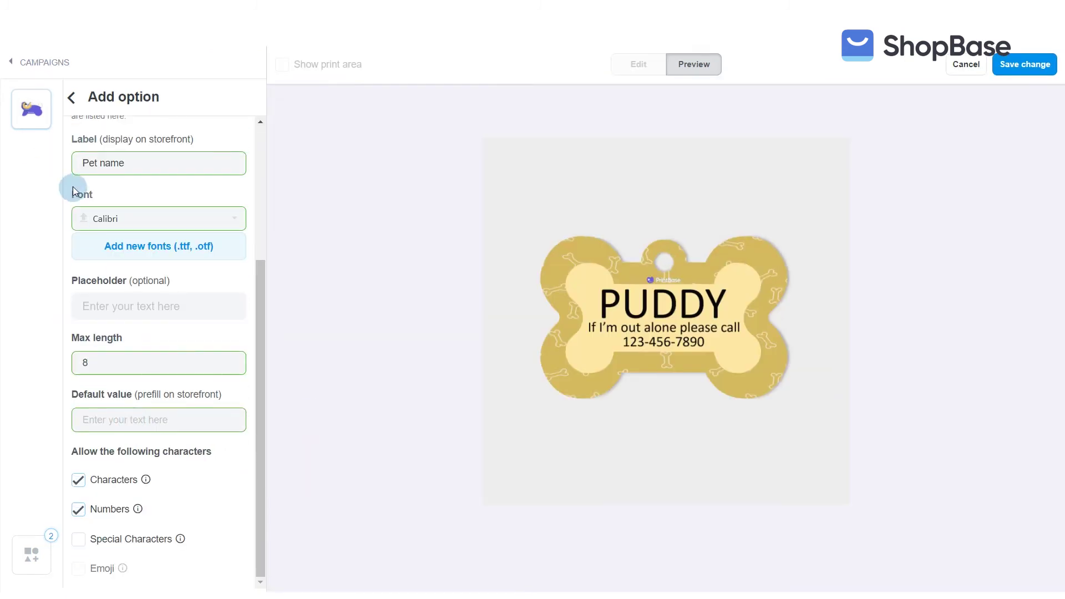
left_click(71, 98)
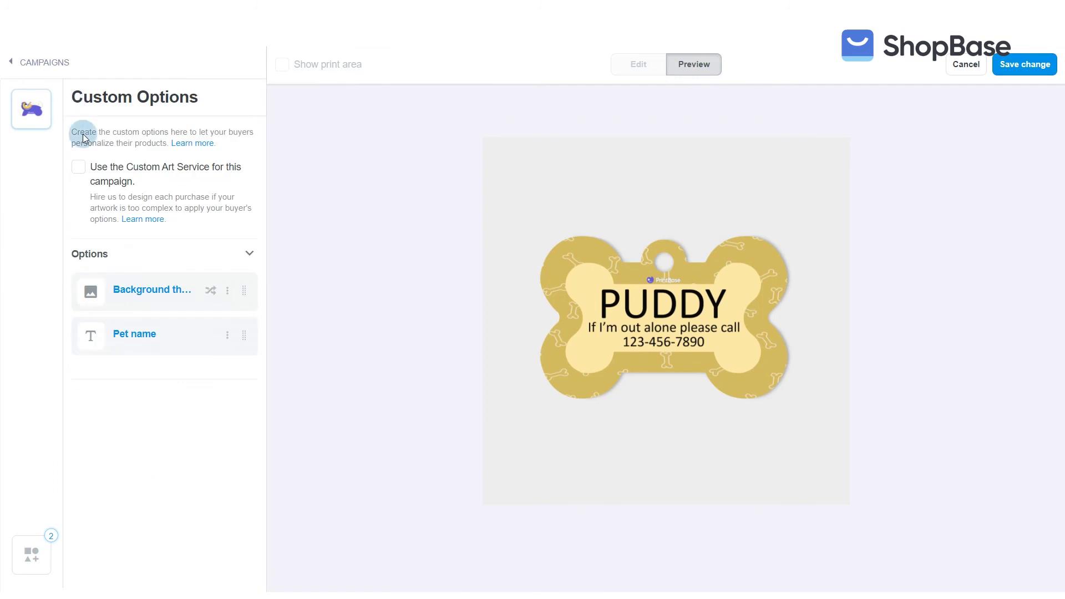
Add a Message option on the message line layer in Calibri, max length 20, special characters allowed
left_click(148, 356)
left_click(107, 276)
left_click(111, 333)
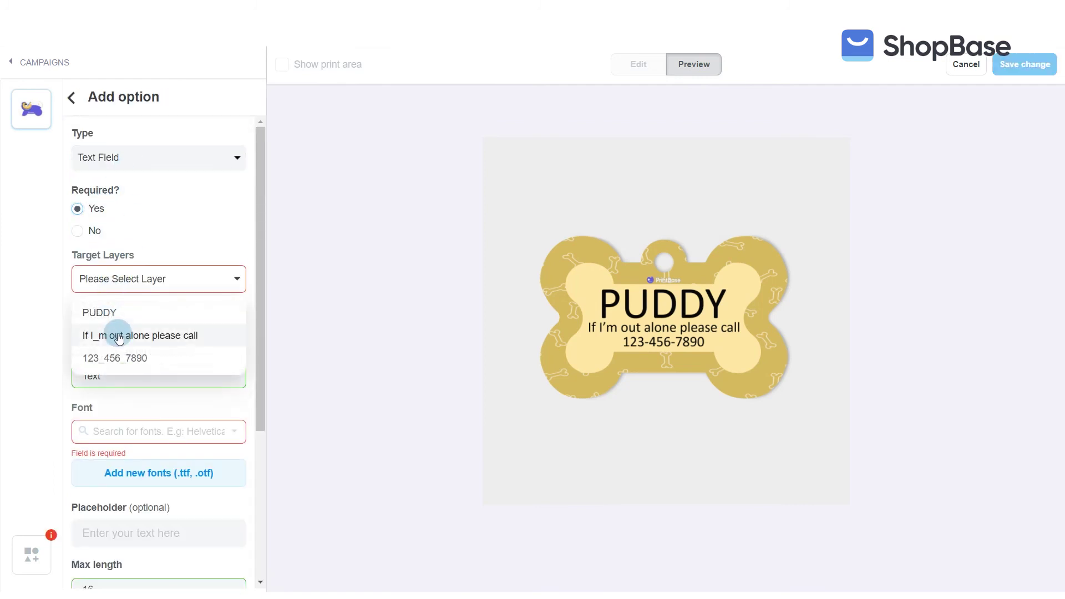
type("Message")
left_click_drag(107, 361, 71, 371)
left_click(115, 417)
left_click(111, 469)
scroll(105, 433, "down", 3)
type("20")
left_click(78, 539)
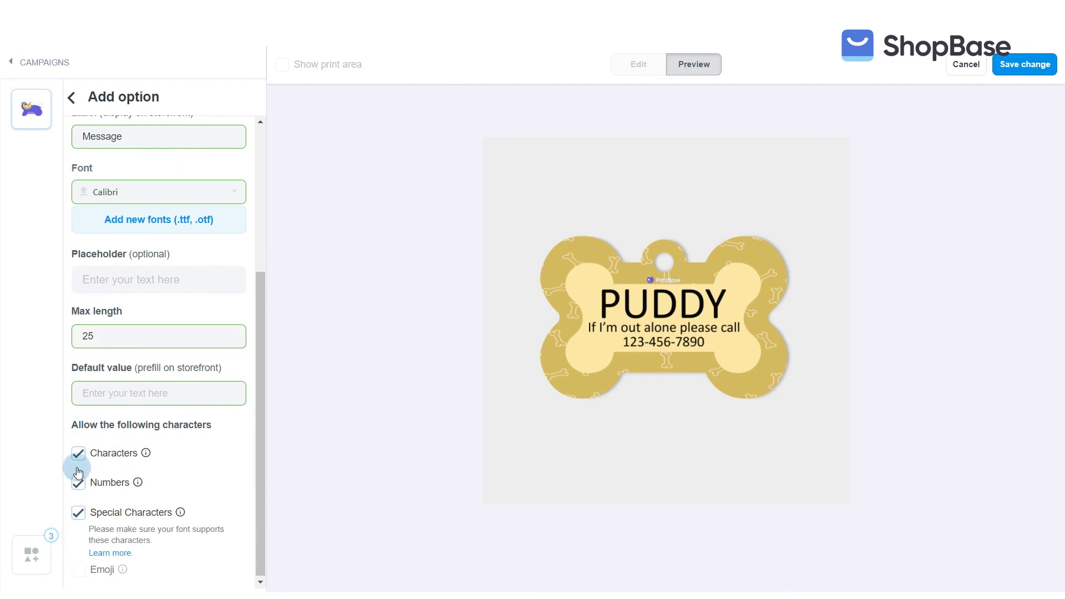
left_click(72, 98)
Add a Phone number option on the 123_456_7890 layer in Calibri, allowing special characters
left_click(162, 400)
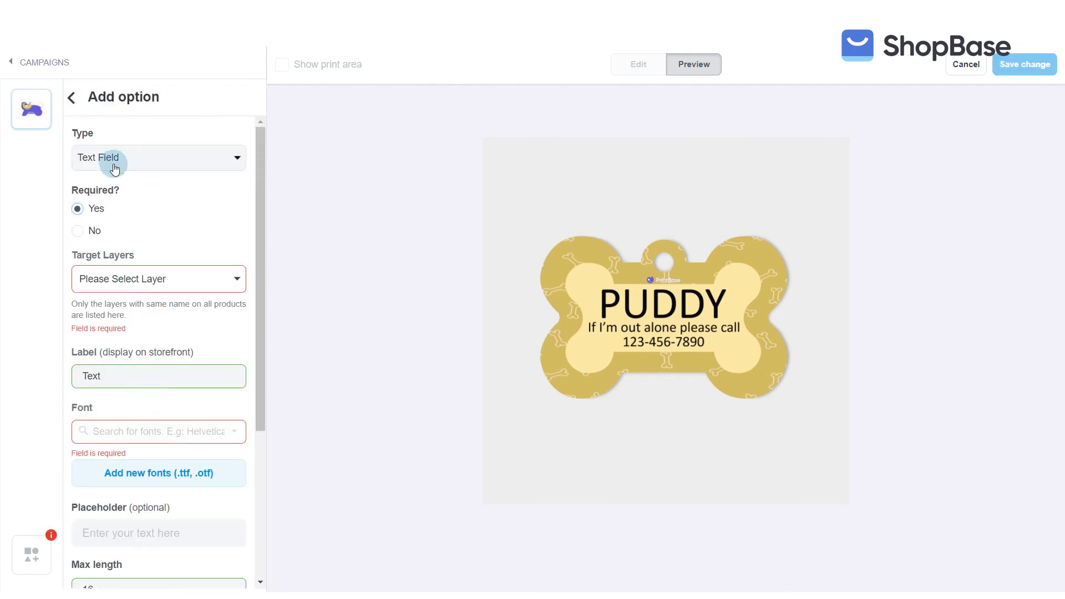
left_click(107, 276)
left_click(120, 357)
left_click_drag(120, 358, 66, 361)
type("Phone number")
scroll(66, 361, "down", 2)
left_click(119, 312)
left_click(122, 378)
scroll(122, 378, "down", 2)
left_click(79, 539)
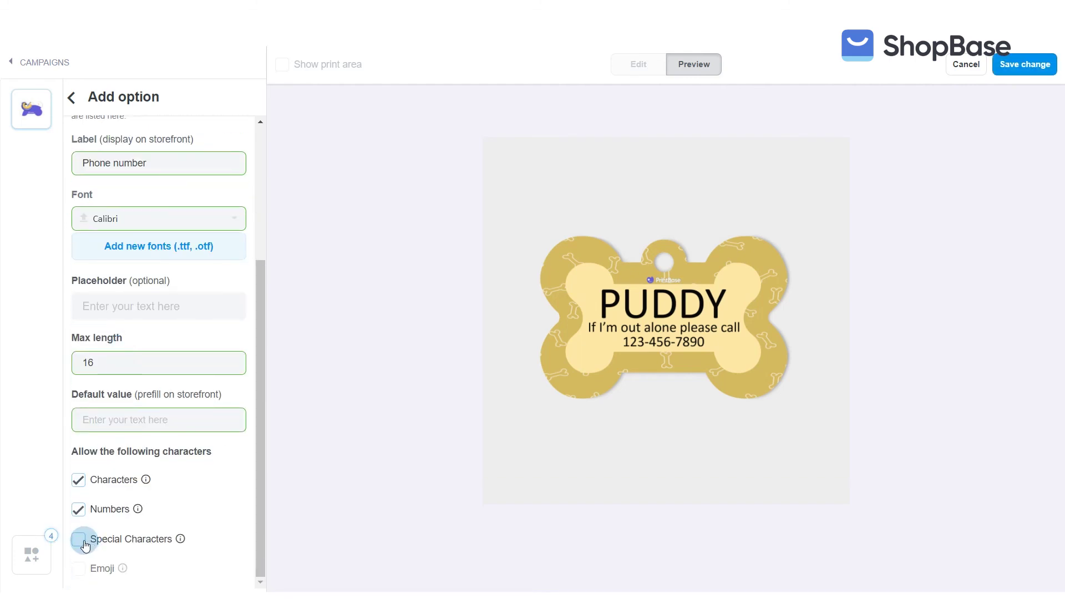
scroll(84, 541, "down", 1)
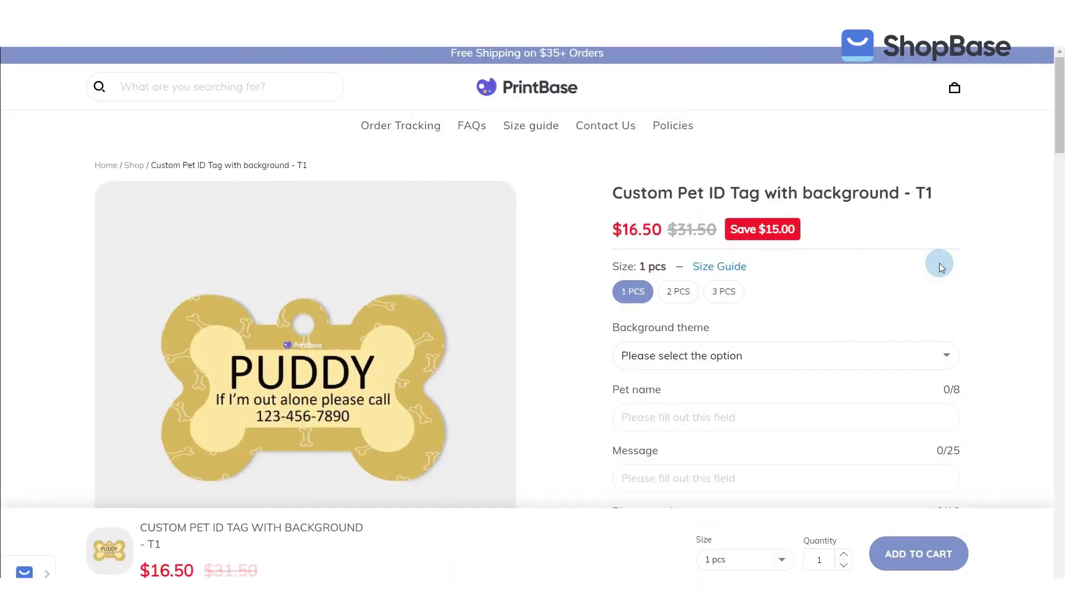
Cycle the background theme through Yellow and Red shades, then pick Blue shades with Denim
scroll(940, 263, "down", 2)
left_click(866, 262)
left_click(736, 286)
left_click(724, 262)
left_click(720, 294)
left_click(711, 265)
left_click(691, 302)
left_click(809, 348)
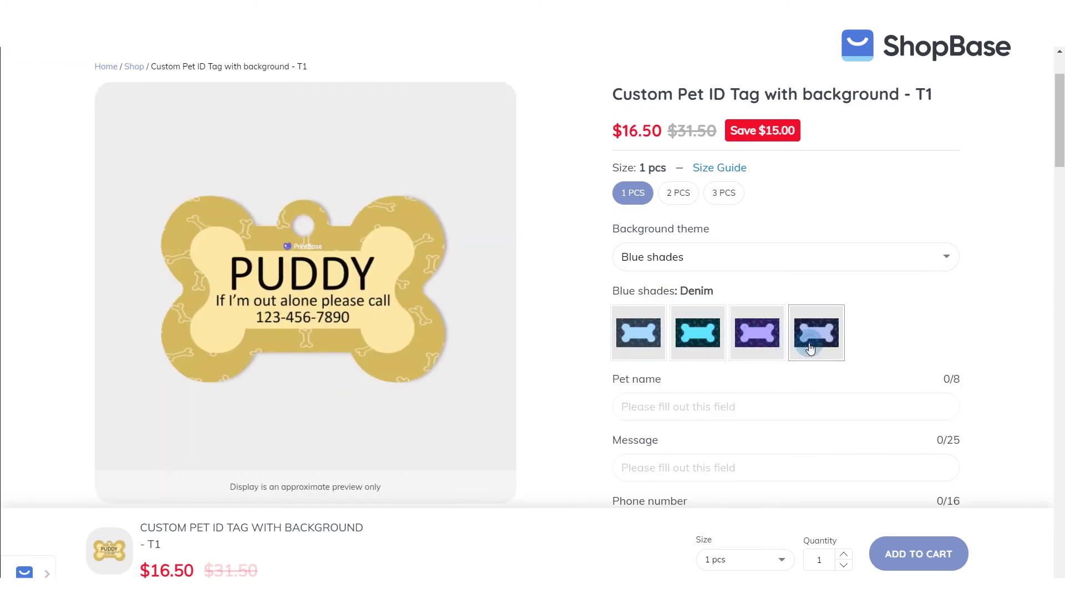
Enter pet name Tom, message 'I'm lost, please call Mom' and a phone number, then preview
scroll(787, 338, "down", 2)
left_click(714, 311)
type("Tom")
scroll(710, 306, "down", 1)
left_click(711, 299)
type("I'm lost, please call Mom")
left_click(707, 360)
type("123-456-789")
left_click(687, 412)
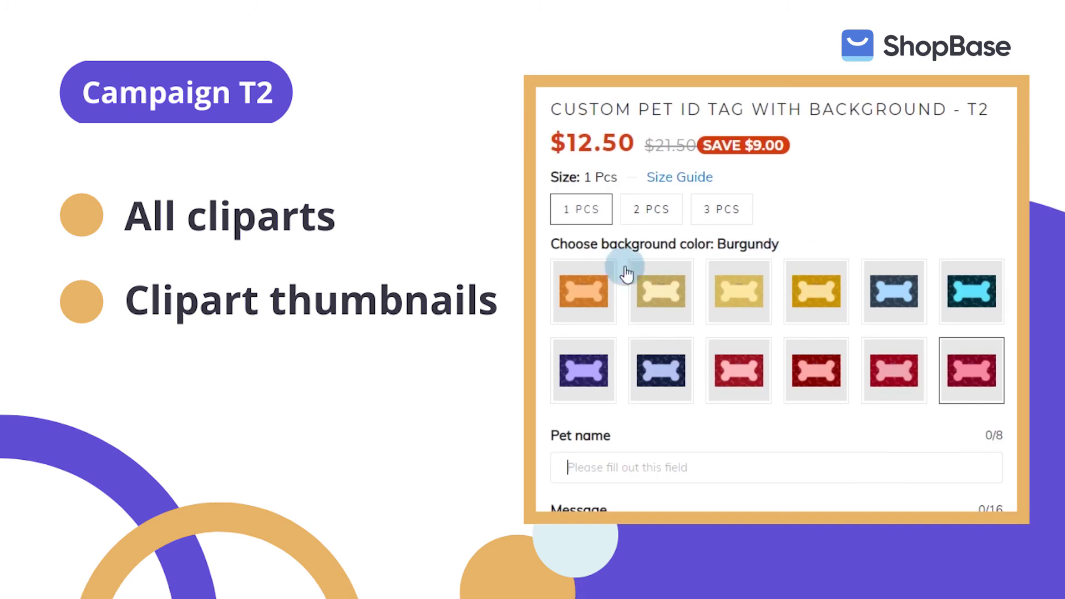
Try the Ochre, second and third bone background colour swatches on the T2 page
left_click(589, 292)
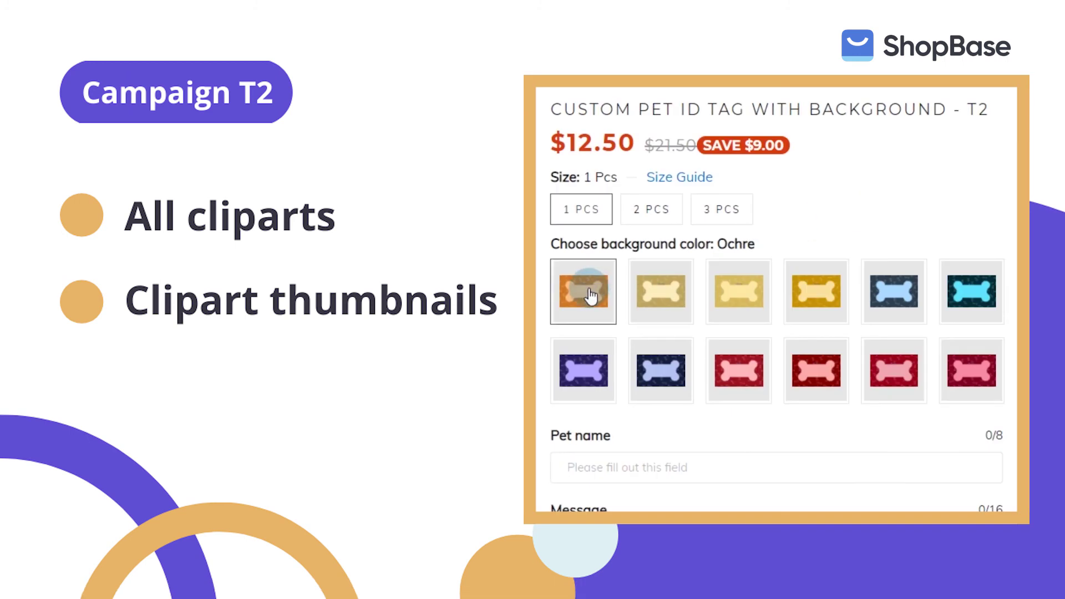
left_click(660, 291)
left_click(742, 296)
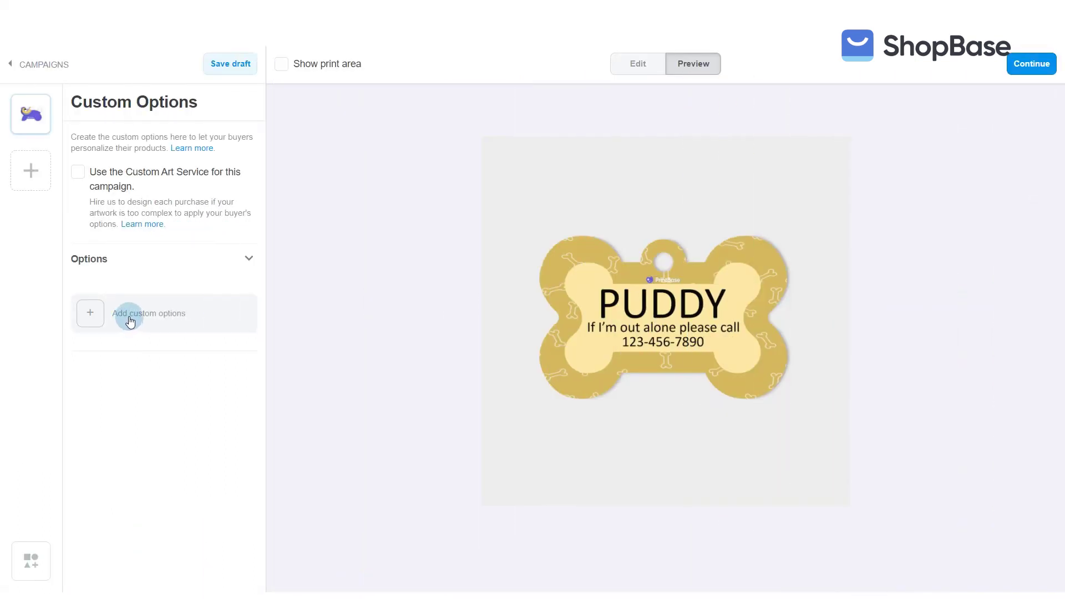
Add a Picture Choice option on the Background layer labelled 'Choose background color'
left_click(130, 322)
left_click(131, 162)
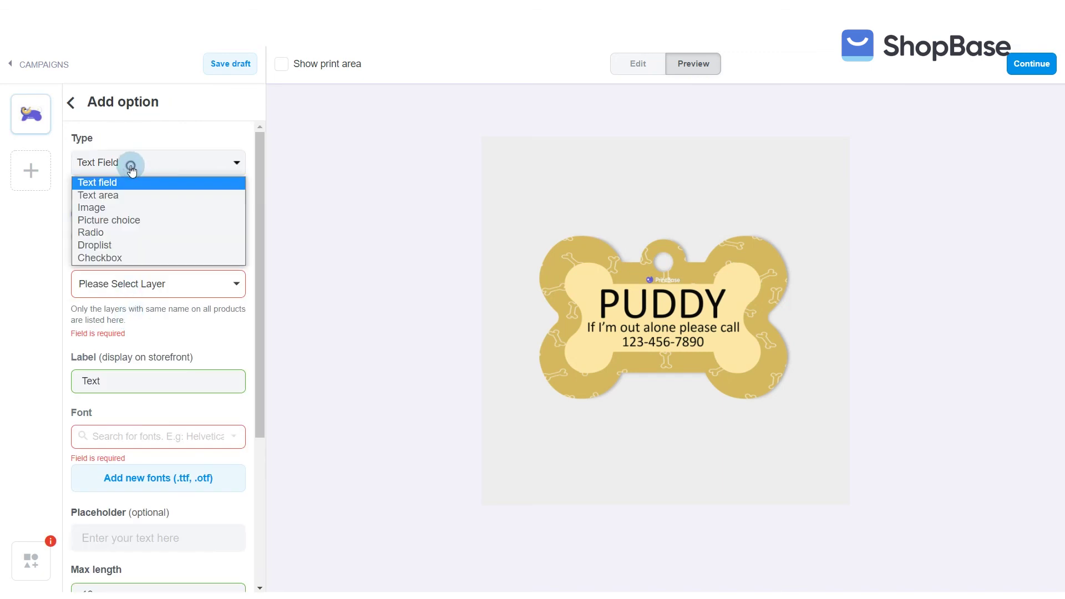
left_click(120, 219)
left_click(99, 284)
left_click(100, 314)
double_click(80, 371)
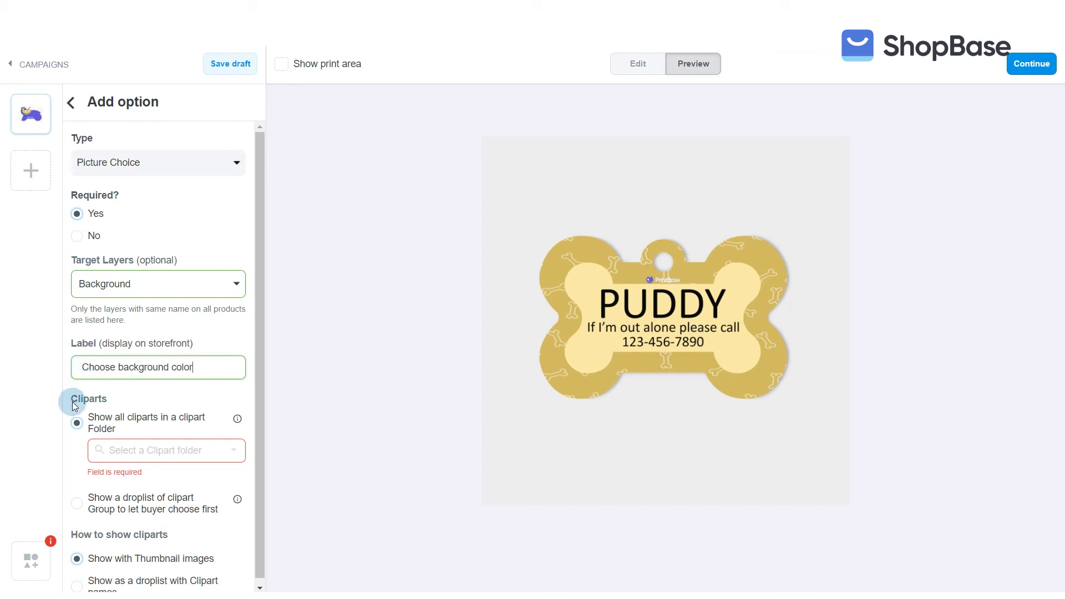
Show every clipart from the All bone backgrounds folder as thumbnail images
left_click(77, 424)
left_click(117, 447)
left_click_drag(234, 530, 235, 545)
left_click(177, 550)
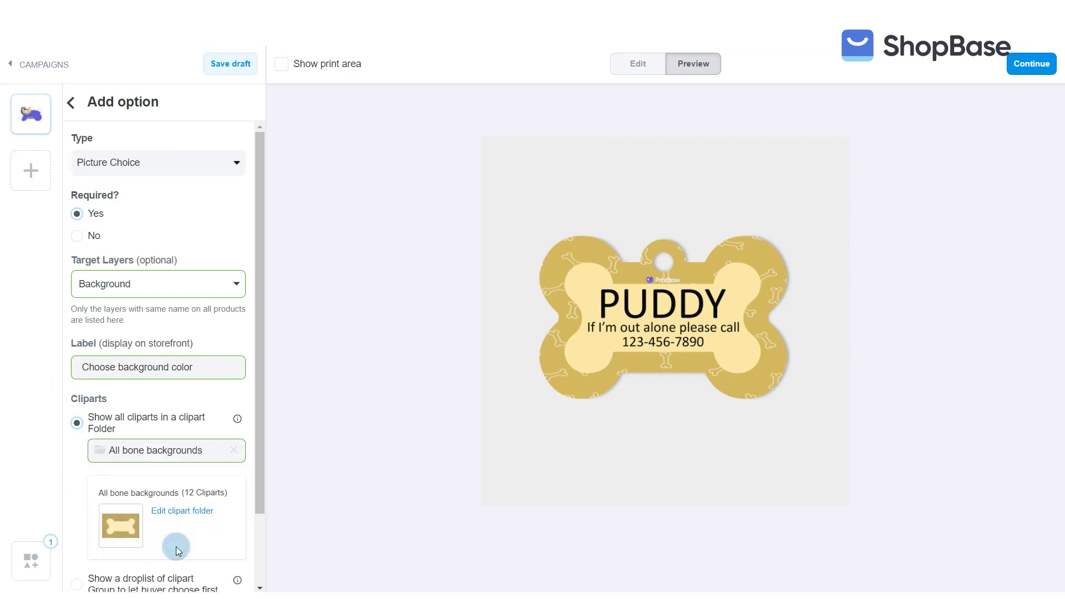
left_click_drag(257, 447, 248, 532)
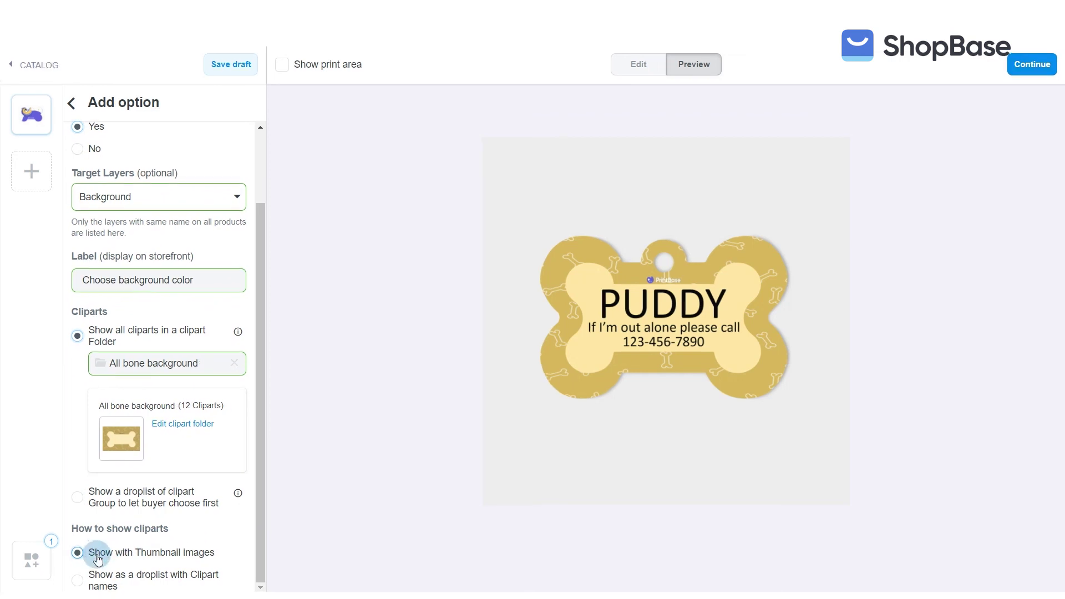
left_click(71, 103)
left_click(158, 317)
Set up a Pet name text option on the PUDDY layer in Calibri and edit its max length
left_click(113, 284)
left_click(95, 316)
double_click(114, 367)
type("Pet name")
left_click(125, 424)
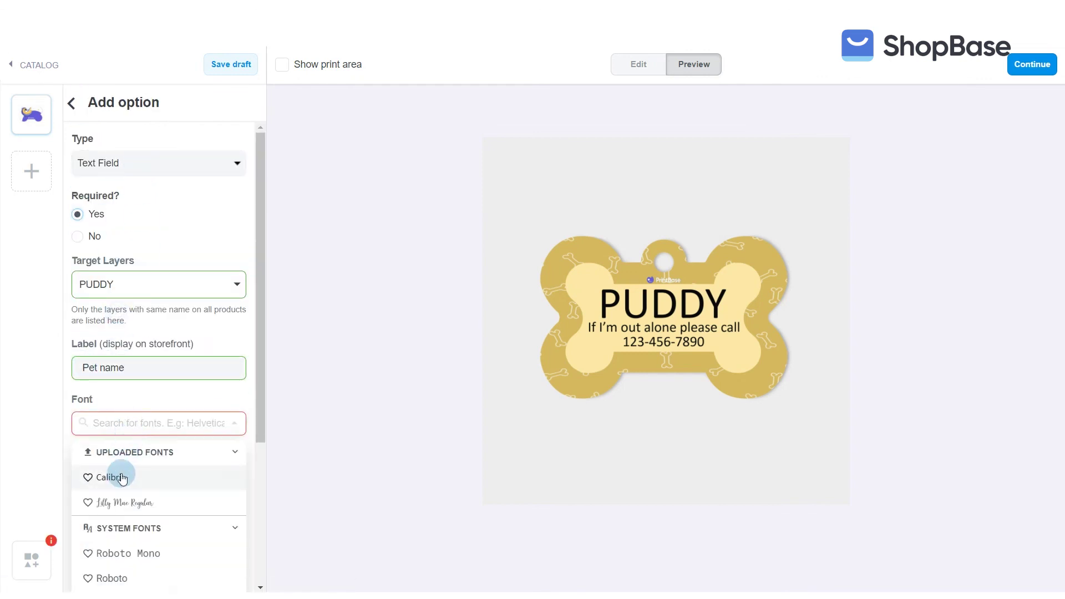
left_click(123, 479)
scroll(150, 477, "down", 4)
left_click(78, 368)
left_click(74, 102)
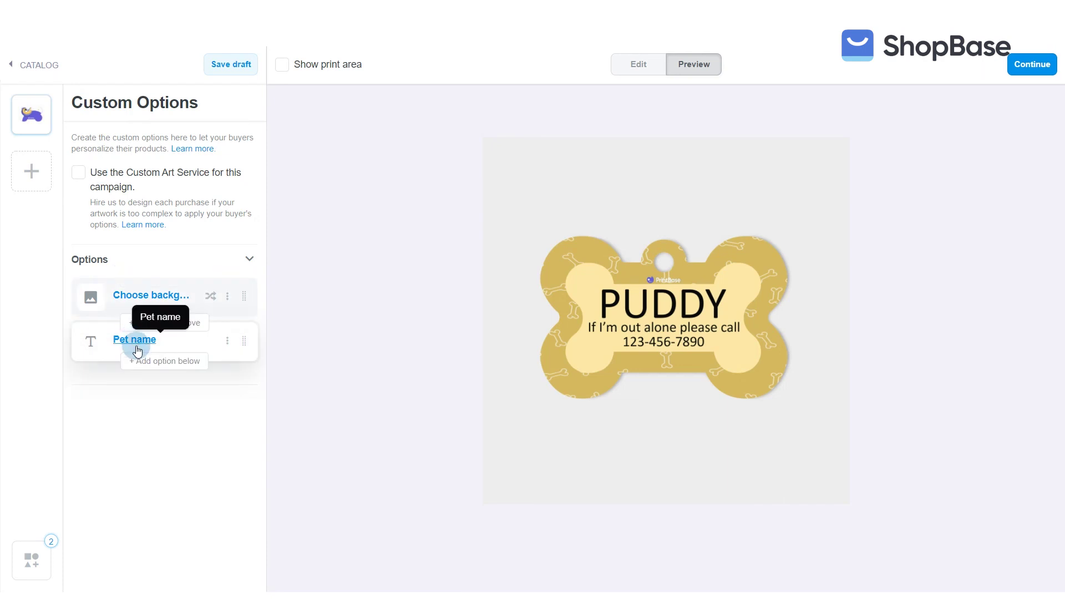
Add a Message option on the message line layer, editing max length and allowing special characters
left_click(138, 358)
left_click(109, 284)
left_click(111, 340)
double_click(78, 367)
type("Message")
scroll(113, 340, "down", 2)
scroll(125, 396, "down", 2)
left_click(103, 373)
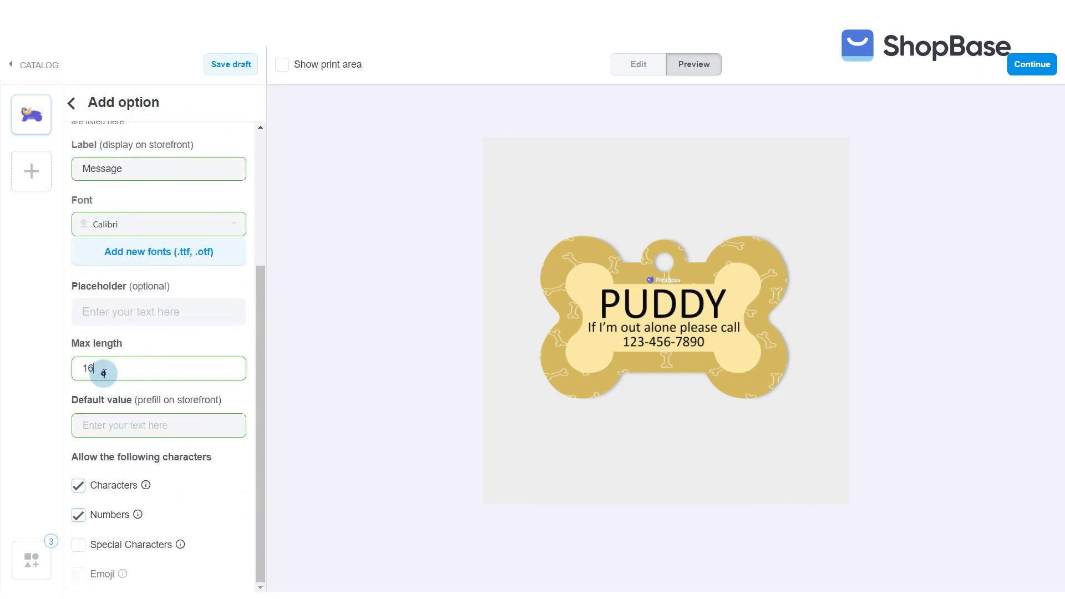
left_click(81, 555)
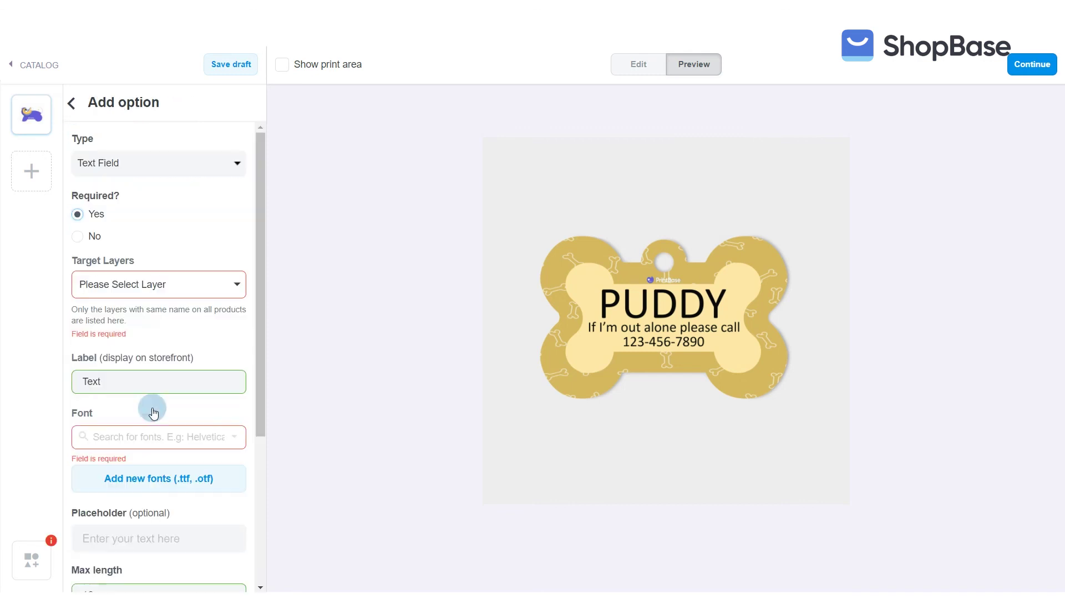
Add a Phone option on the 123_456_7890 layer in Calibri with special characters allowed
left_click(115, 364)
triple_click(70, 373)
type("Phone")
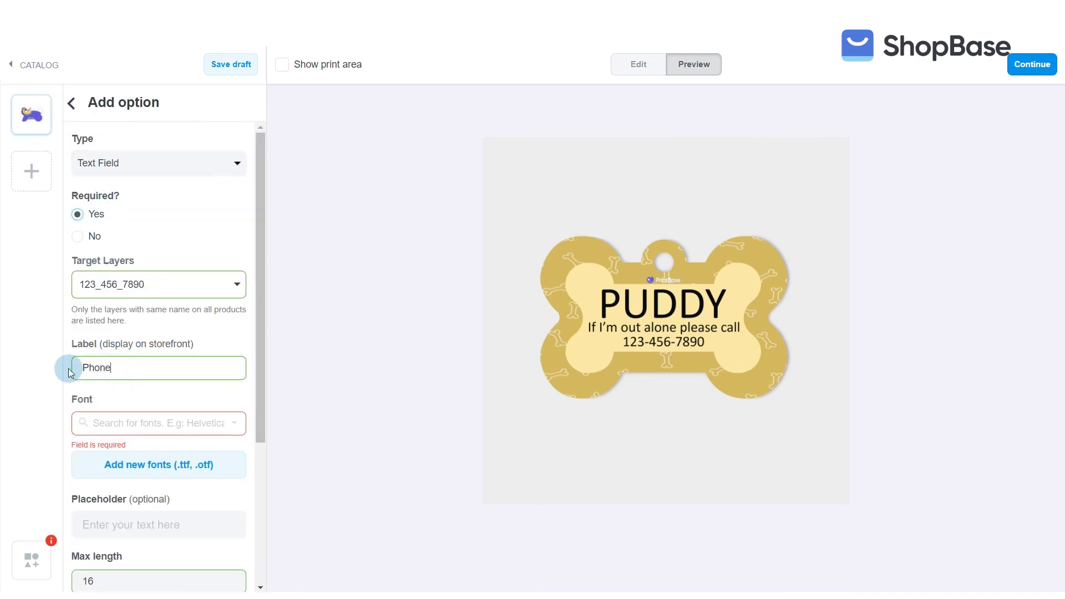
left_click(112, 475)
scroll(112, 475, "down", 4)
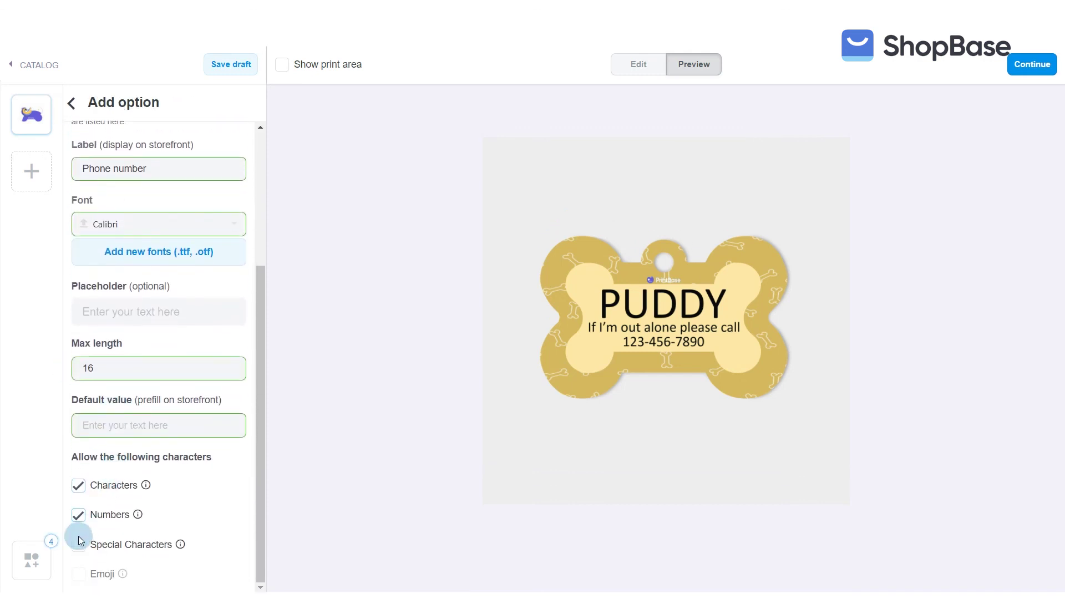
left_click(78, 545)
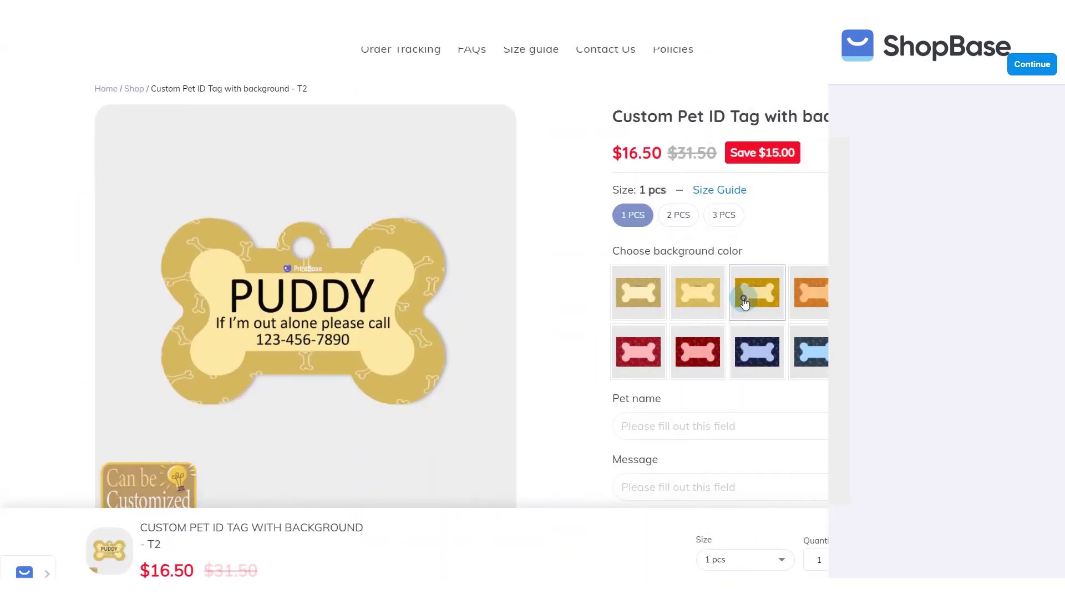